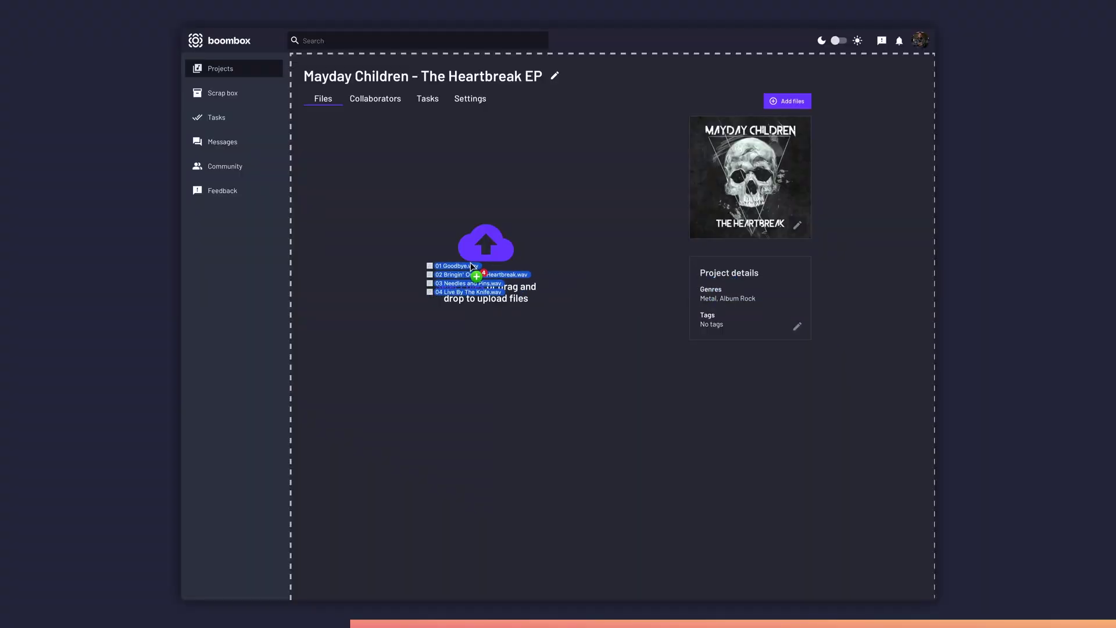
Upload the four WAV files to The Heartbreak EP, check Version 2, then return to Version 3.
drag(428, 259, 470, 267)
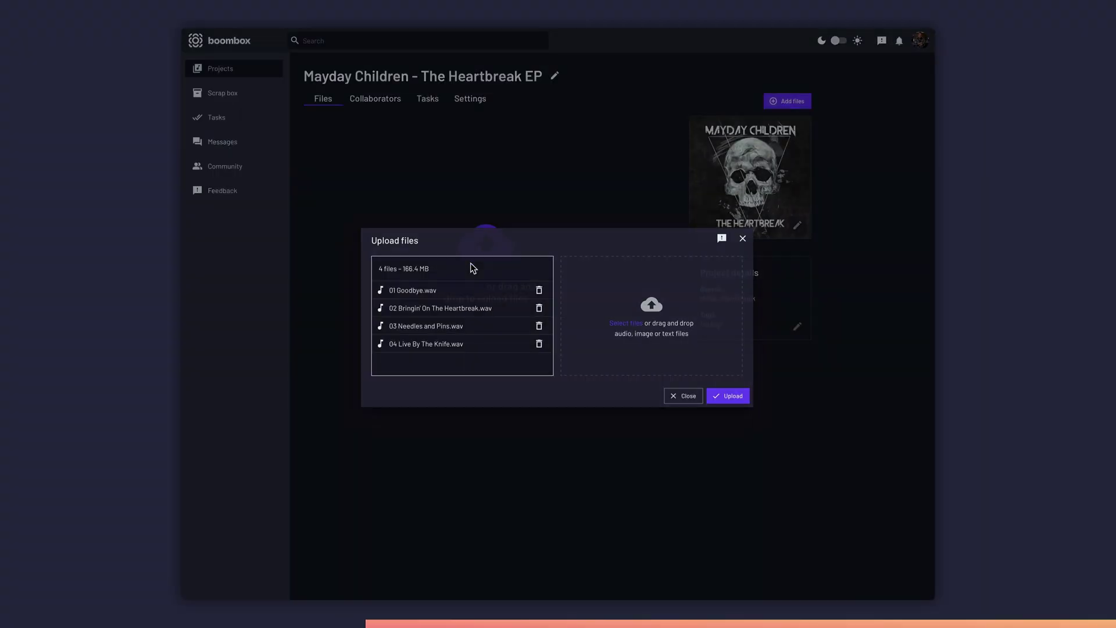
click(730, 396)
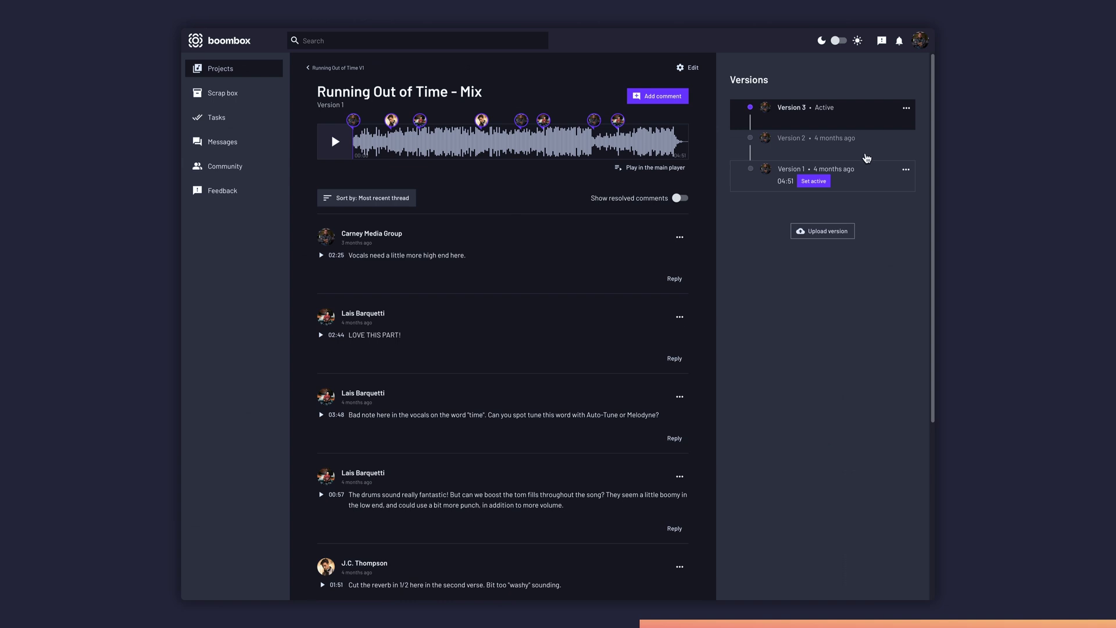
click(866, 157)
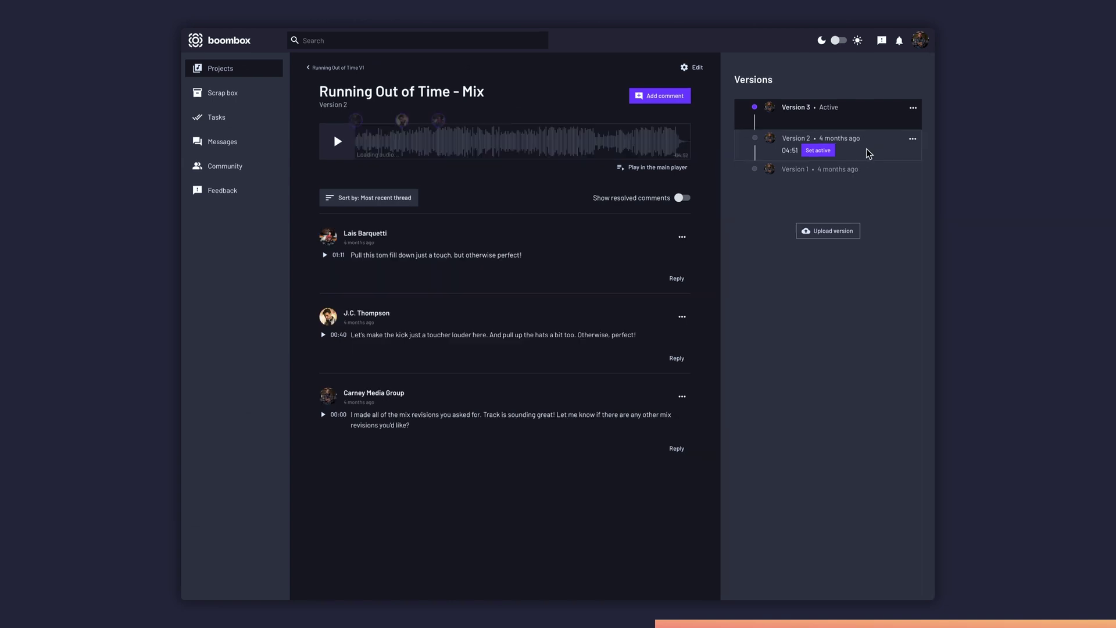
click(868, 121)
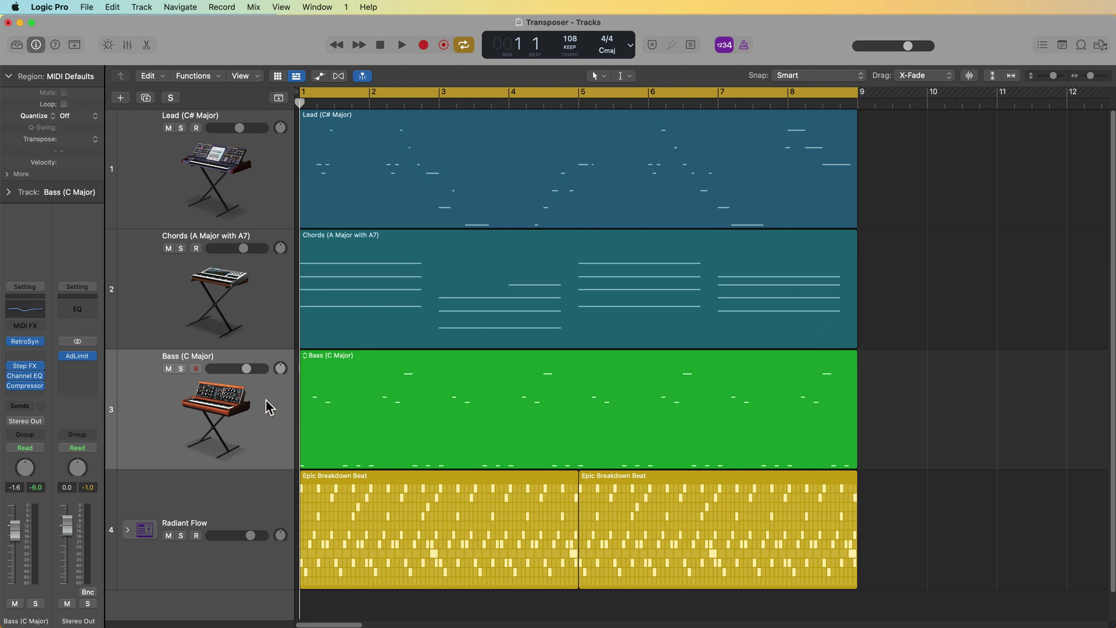
Select the Bass, Chords and Lead tracks in turn and play the project once through.
click(232, 487)
click(234, 448)
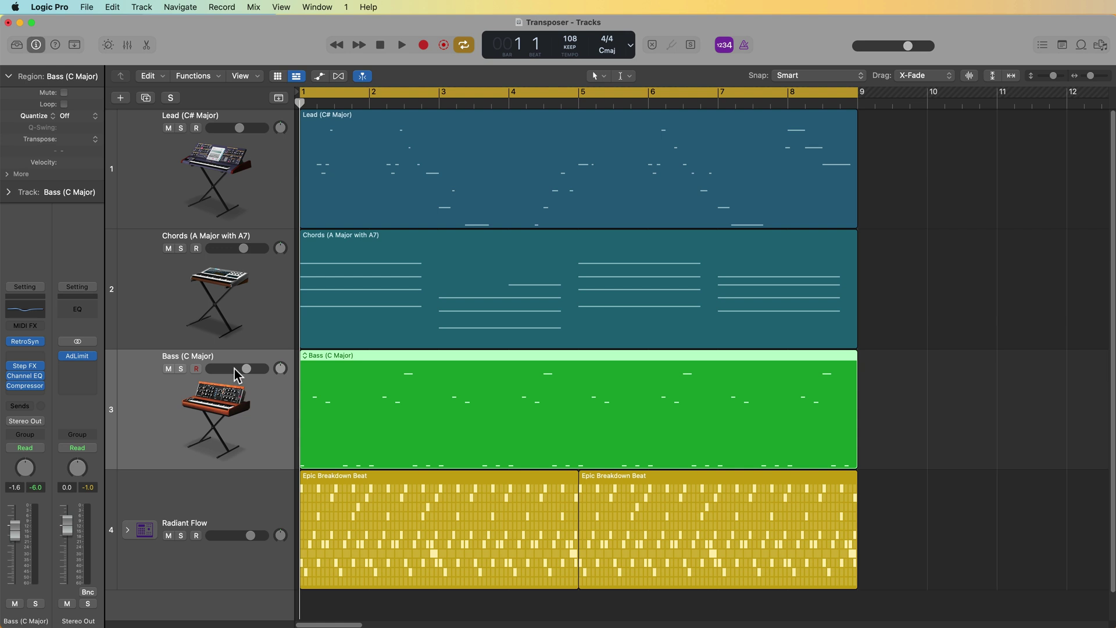
click(238, 328)
click(215, 175)
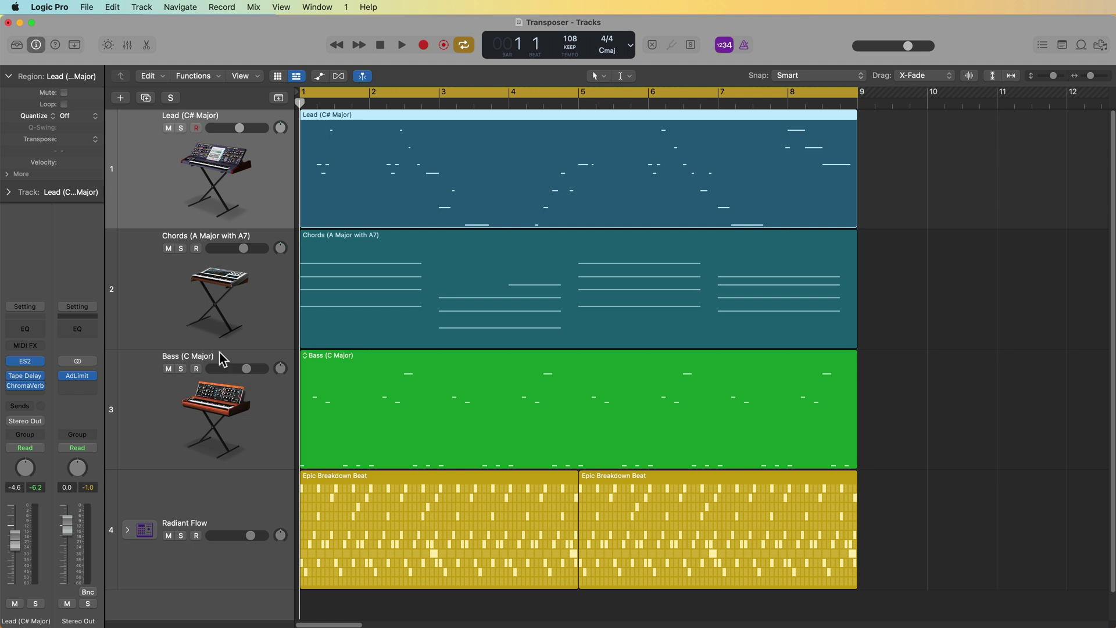
click(225, 293)
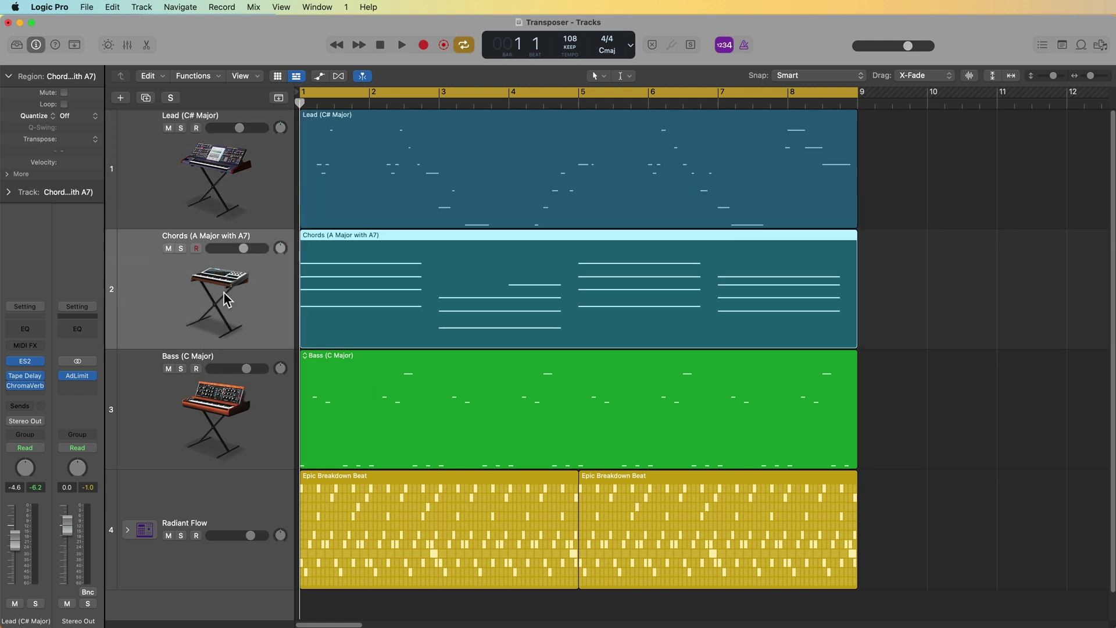
click(231, 176)
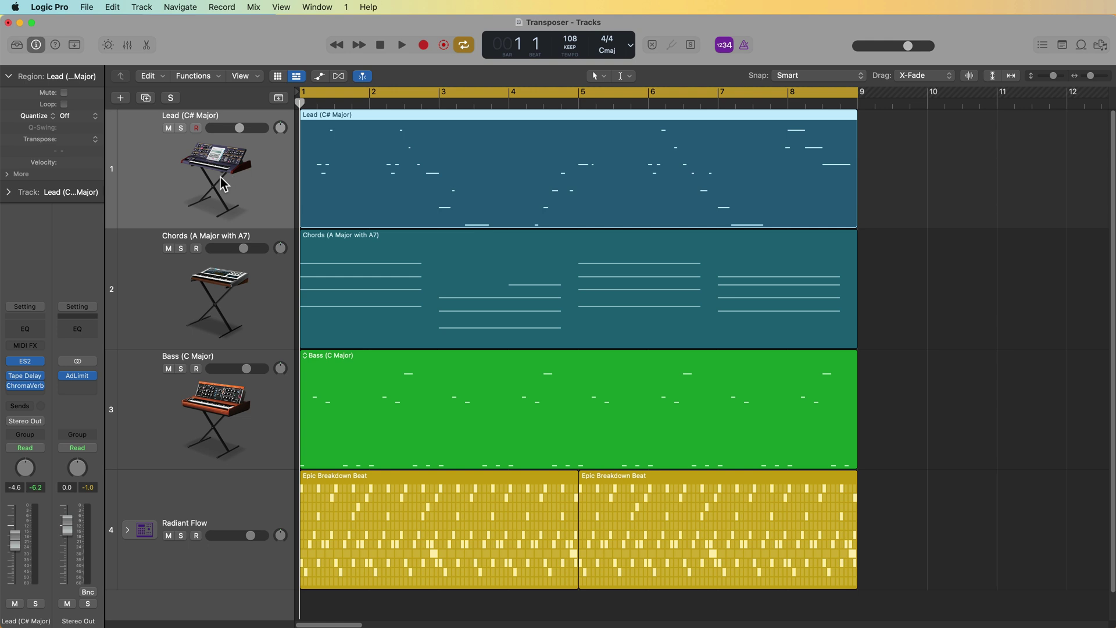
key(space)
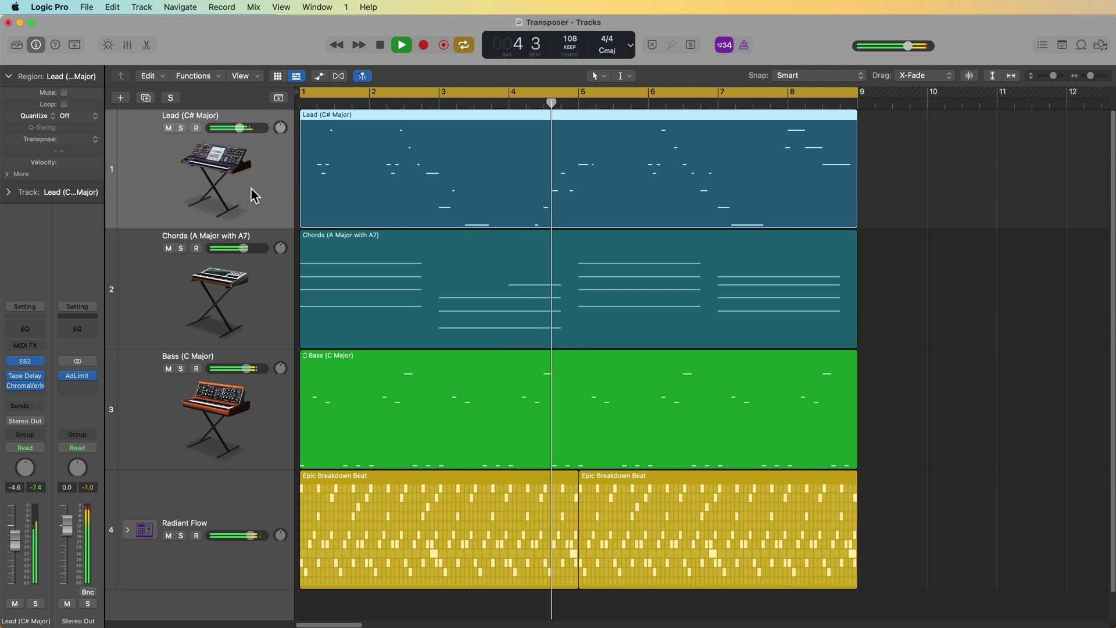
key(space)
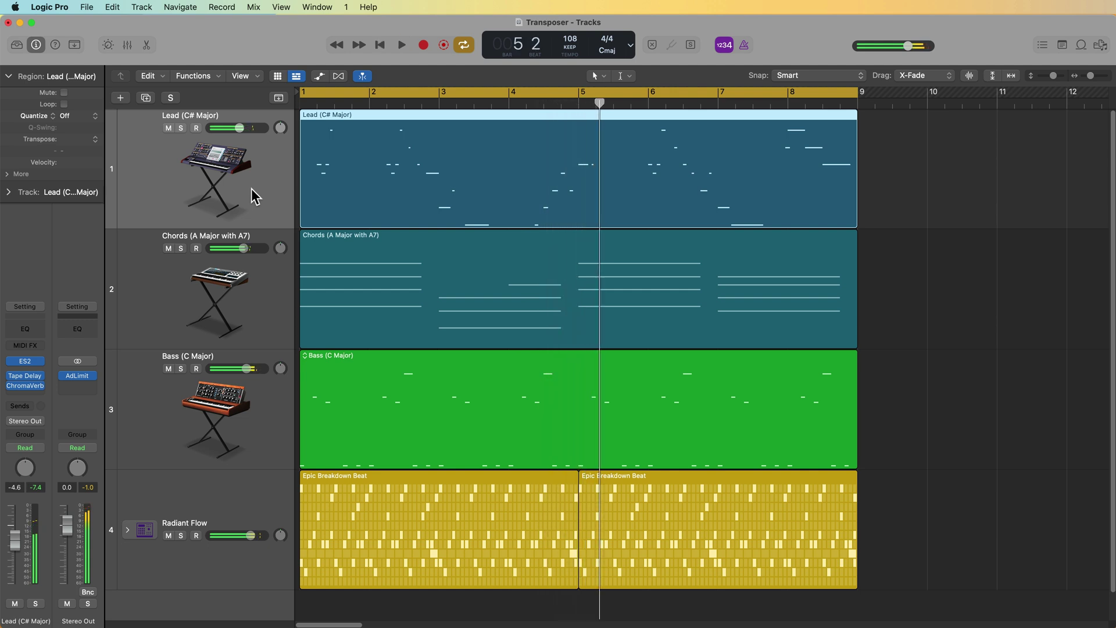
Mute the Lead and Chords tracks, leaving the Bass track selected.
click(947, 208)
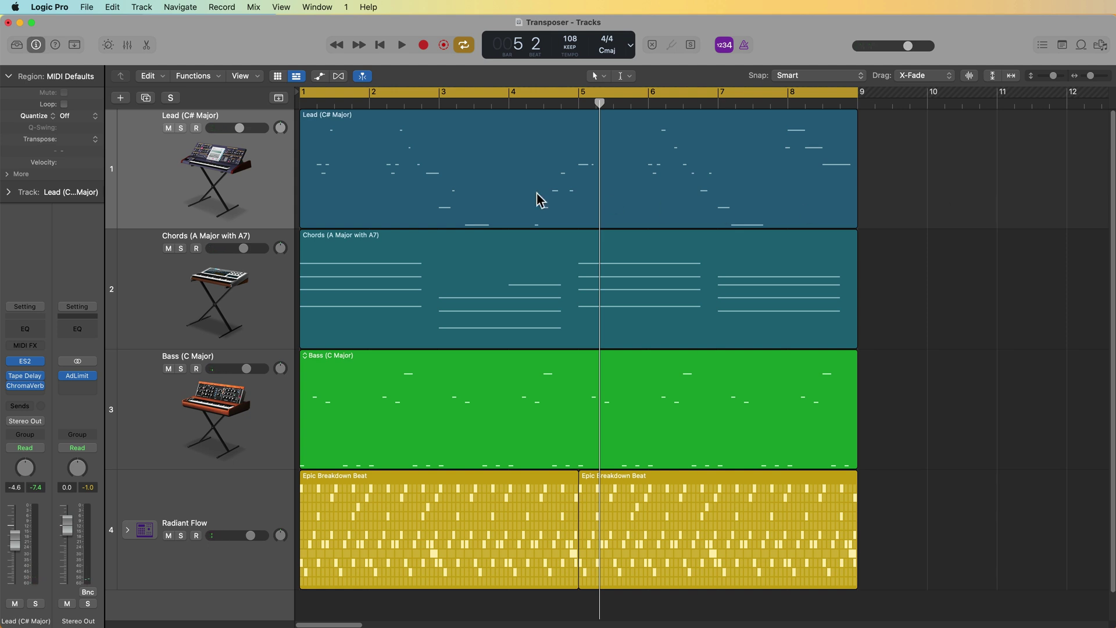
click(168, 128)
click(168, 249)
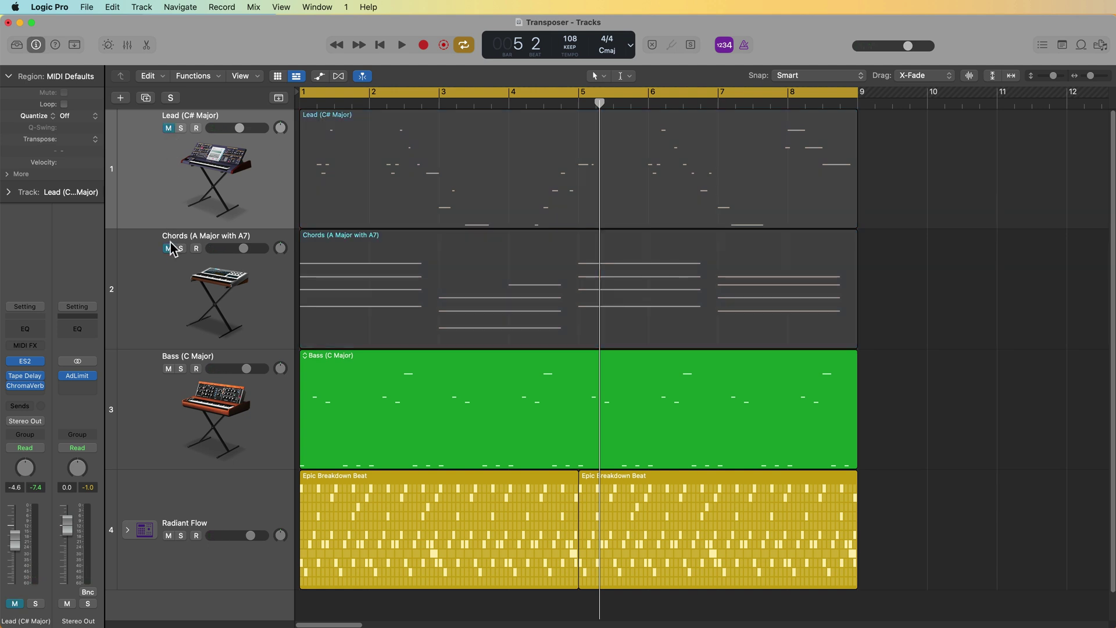
click(198, 440)
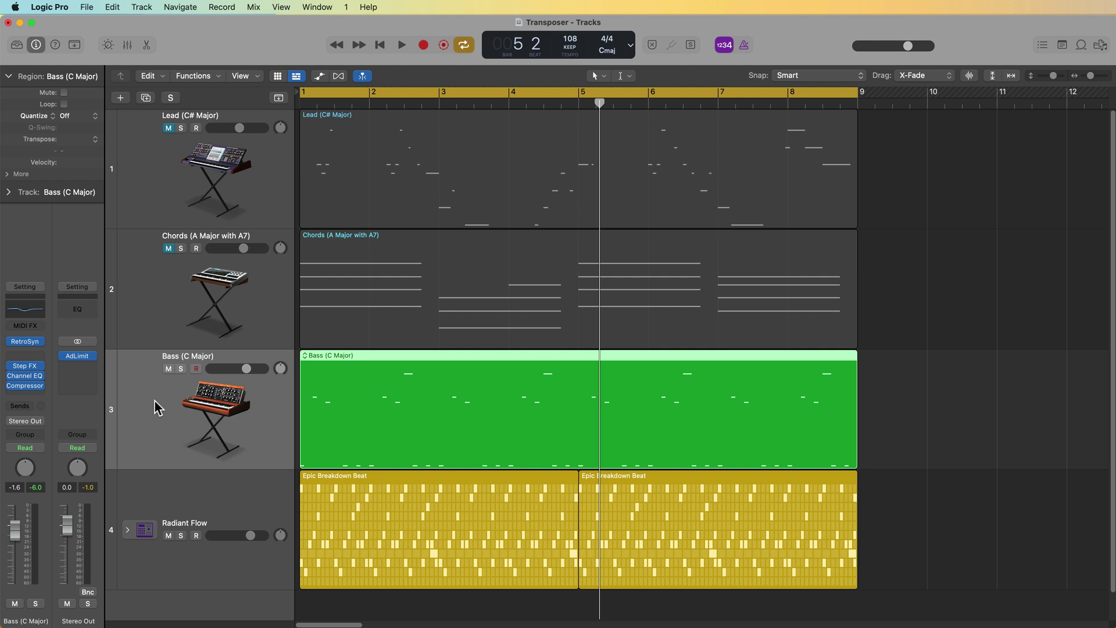
Insert Transposer in the Bass channel's MIDI FX slot and open its window.
click(41, 326)
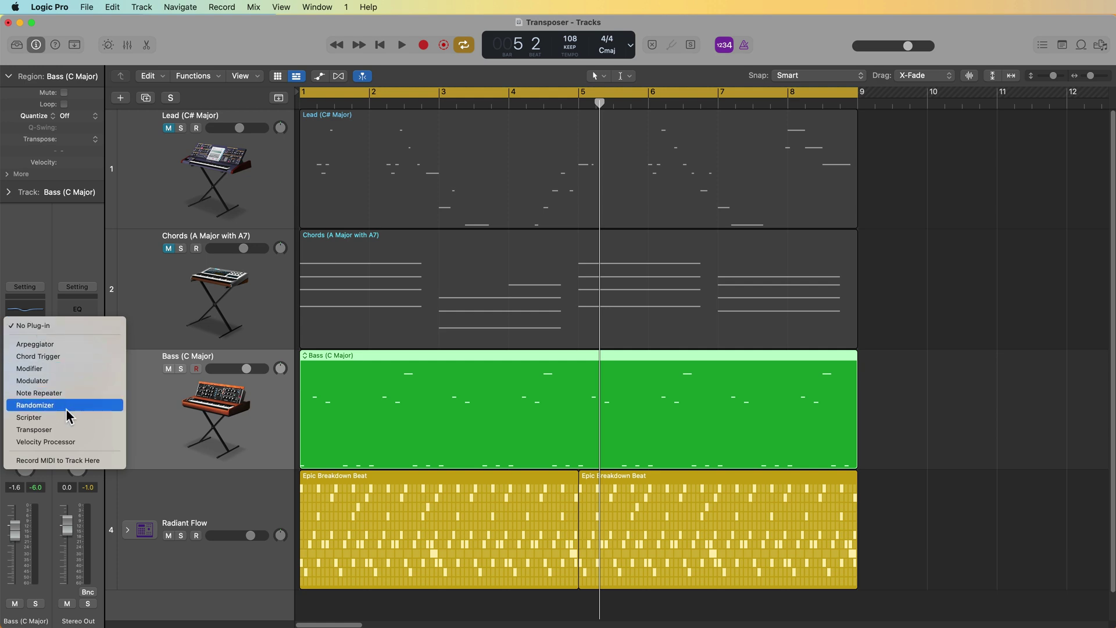
click(32, 429)
click(25, 321)
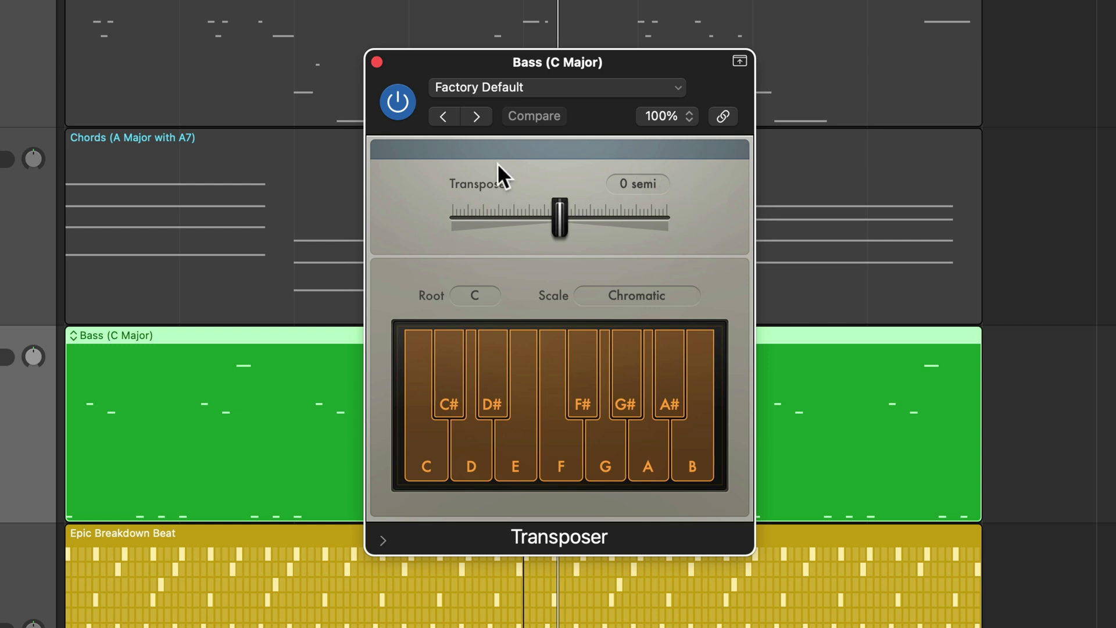
Sweep the Bass Transpose slider up to 24 semi and down, leaving it at -2 semi.
drag(564, 248, 613, 237)
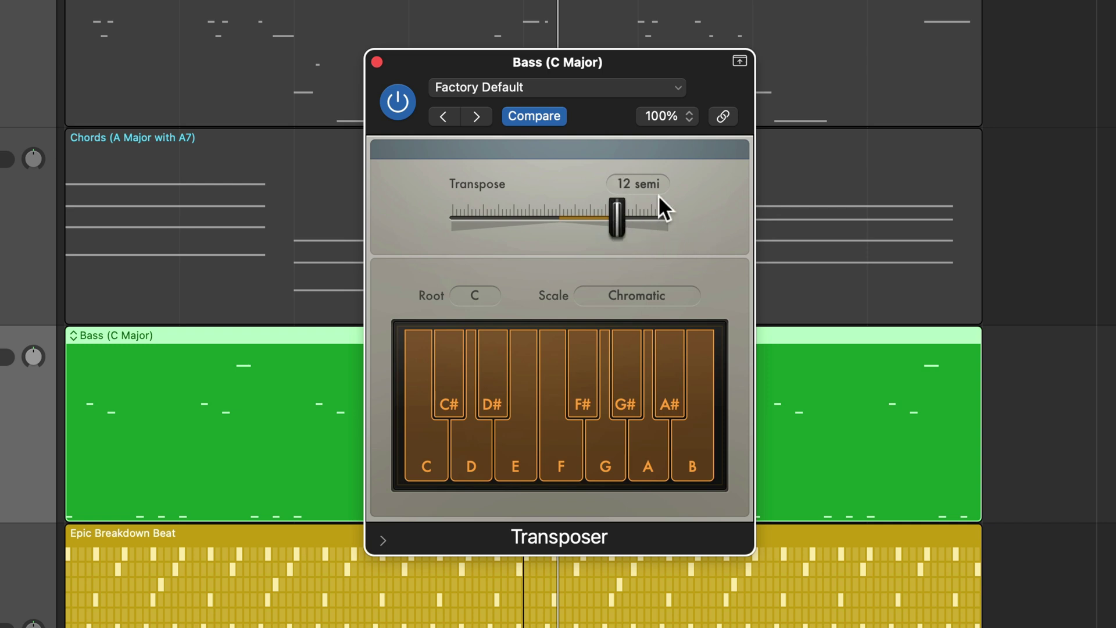
drag(619, 218, 682, 221)
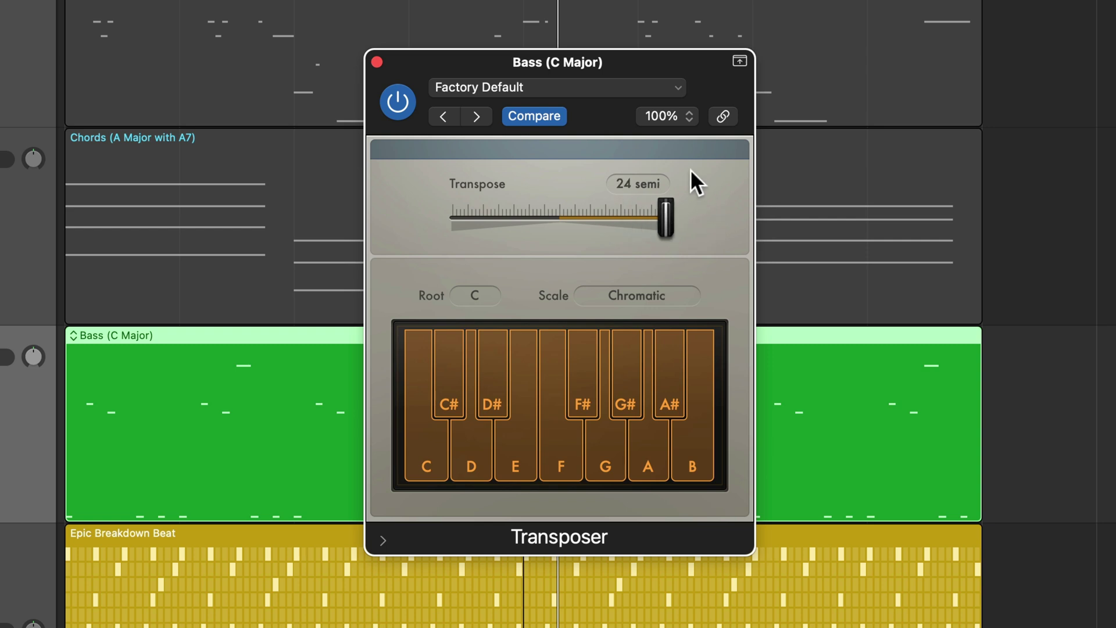
drag(665, 220, 559, 222)
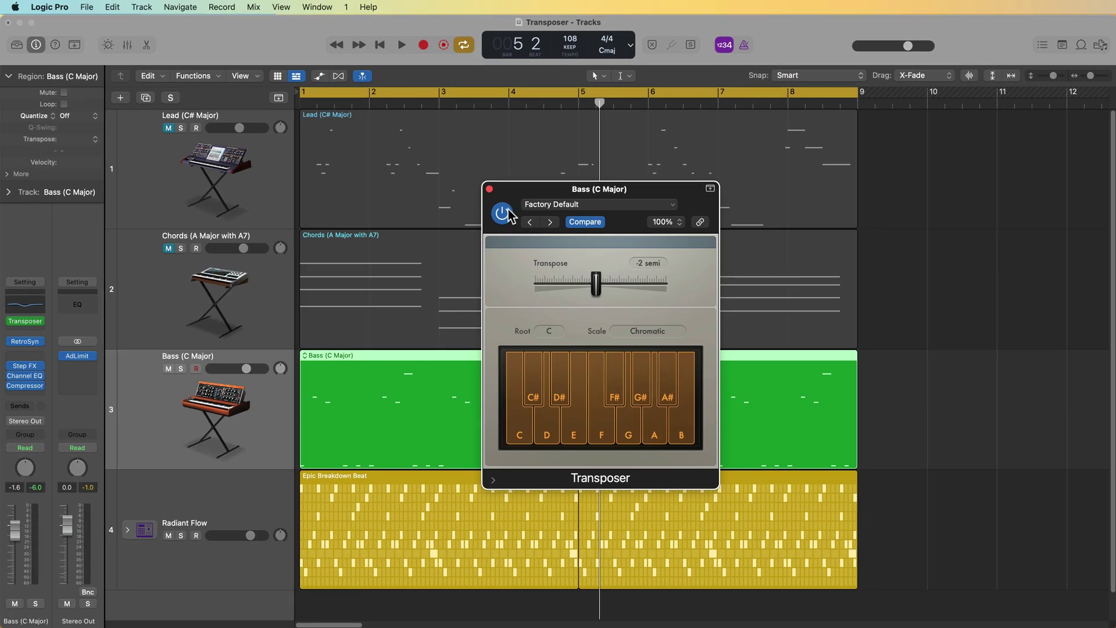
Close the Transposer, scroll through the Bass notes in the Piano Roll, then reopen the Transposer.
click(378, 63)
double_click(409, 379)
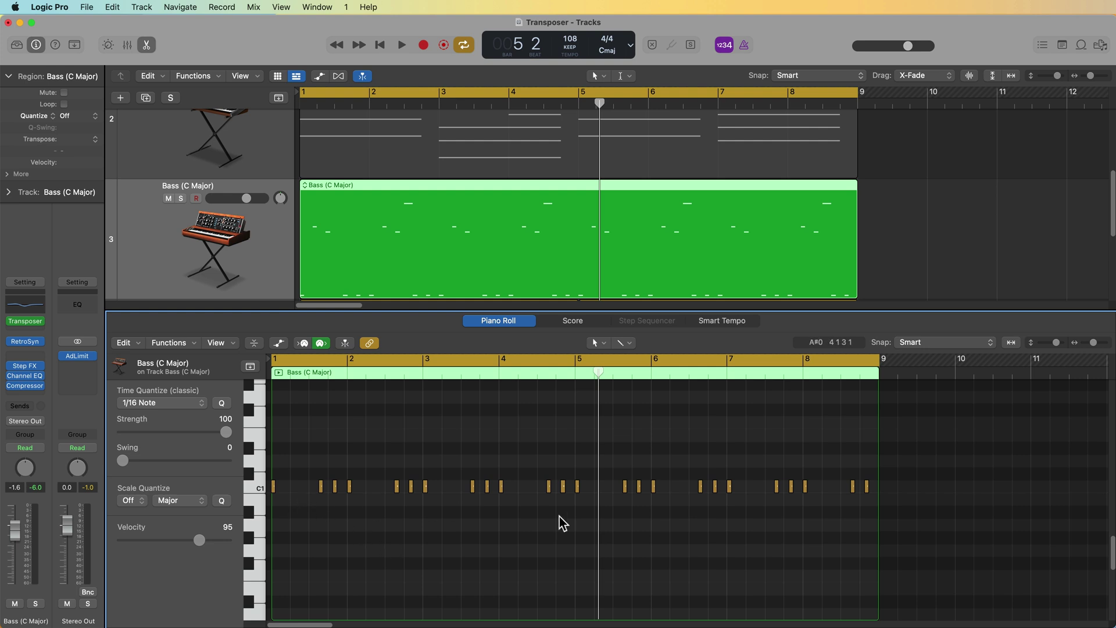
scroll(619, 565, up, 3)
scroll(619, 565, up, 2)
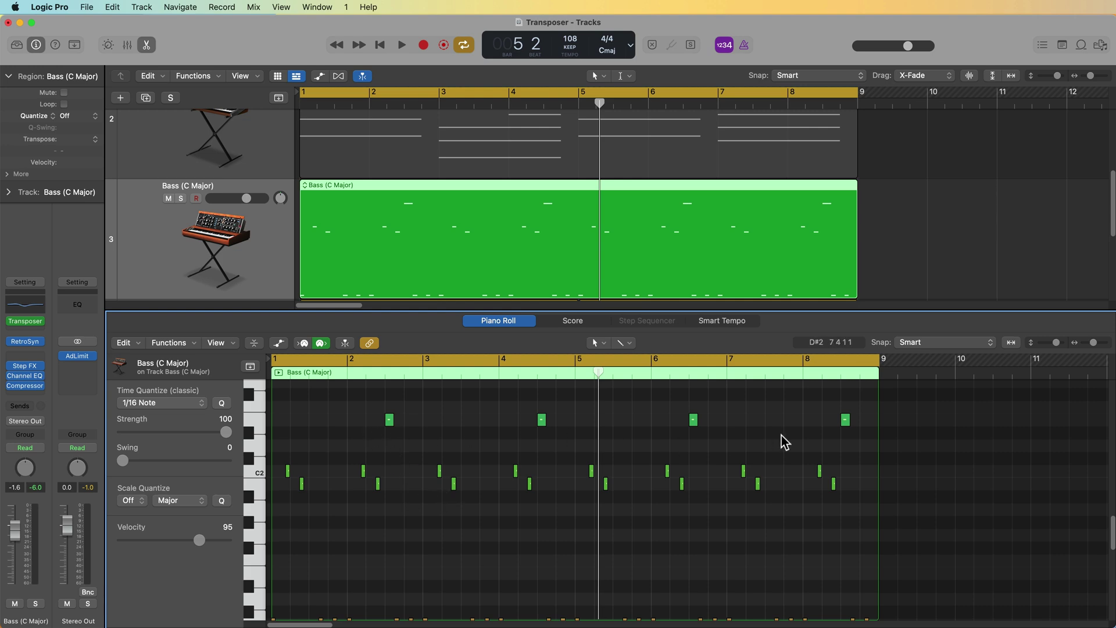
key(e)
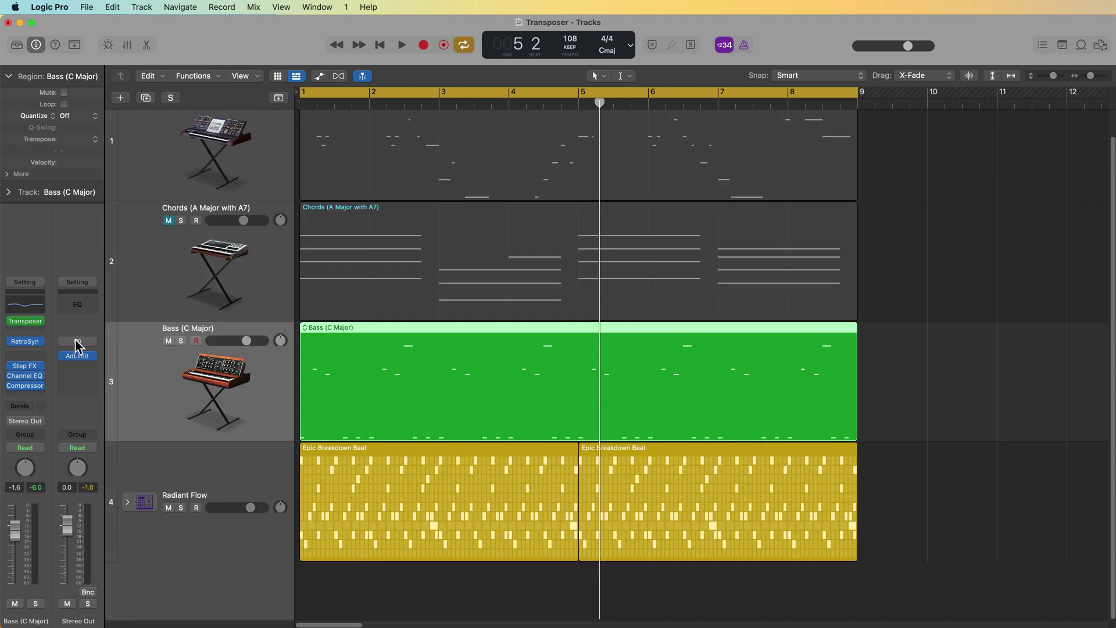
click(24, 321)
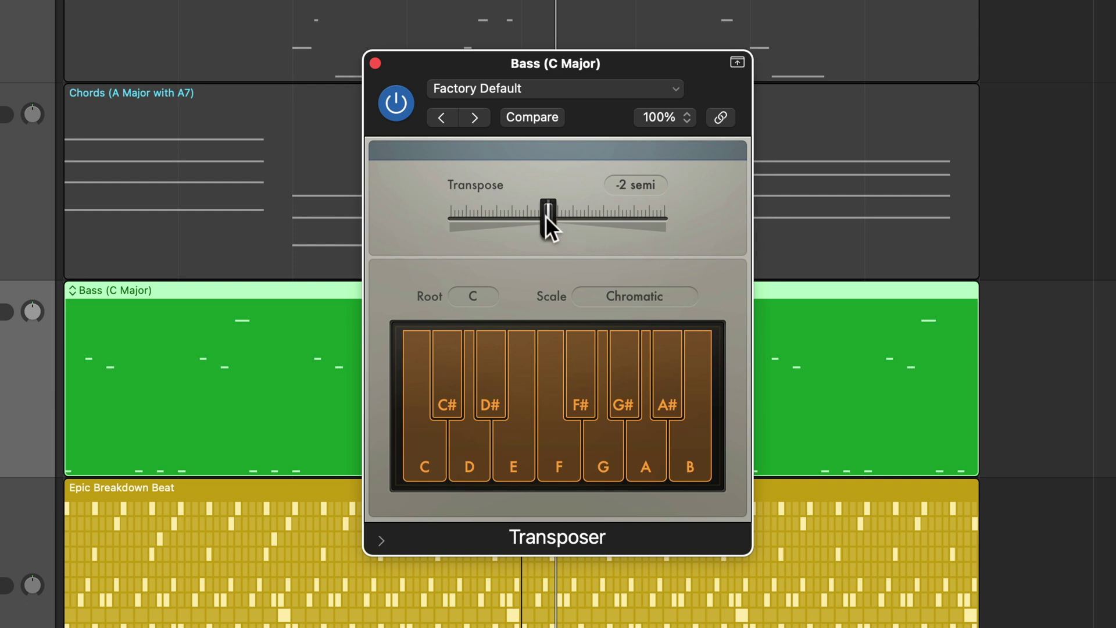
Audition Bass transpose values of +2, +7, +6 and -5 semi during playback, then reset to 0.
alt+click(547, 219)
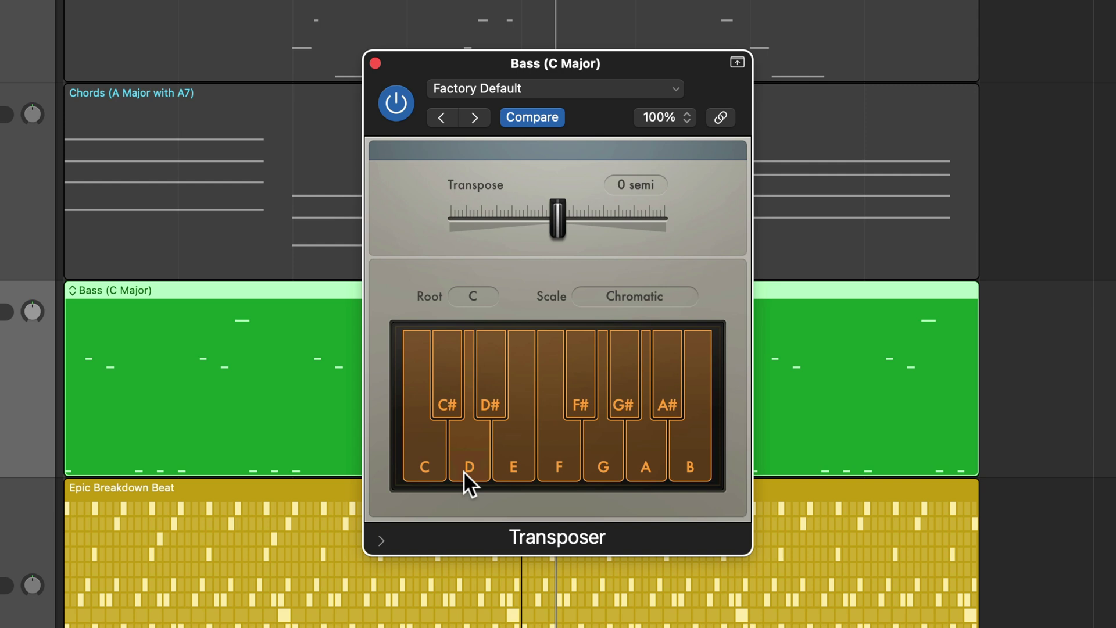
alt+click(559, 221)
drag(557, 228, 567, 228)
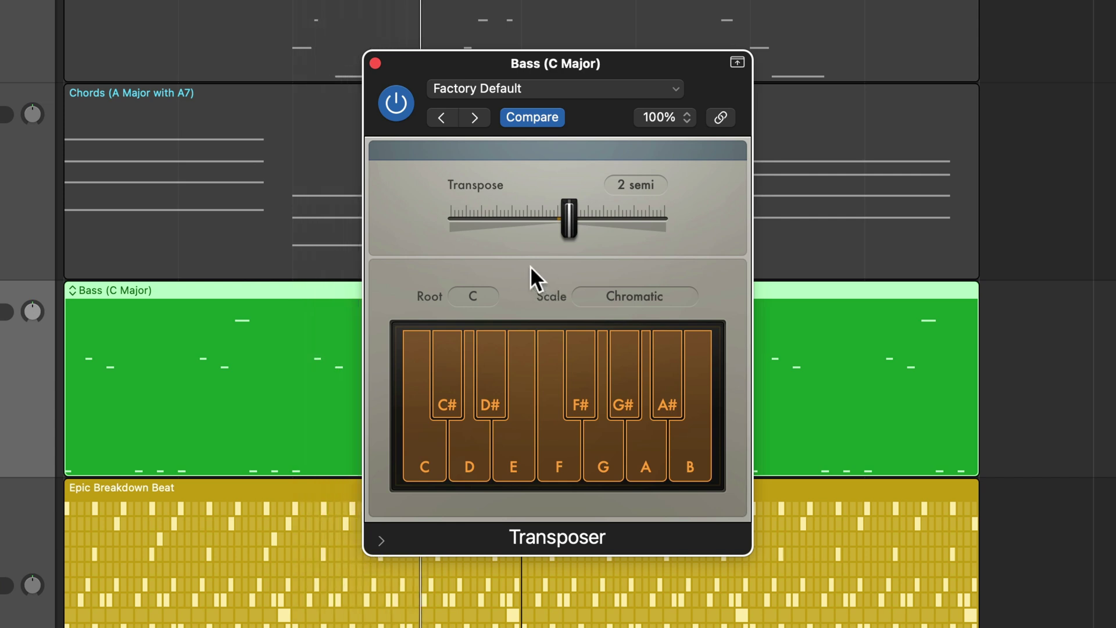
drag(564, 228, 552, 228)
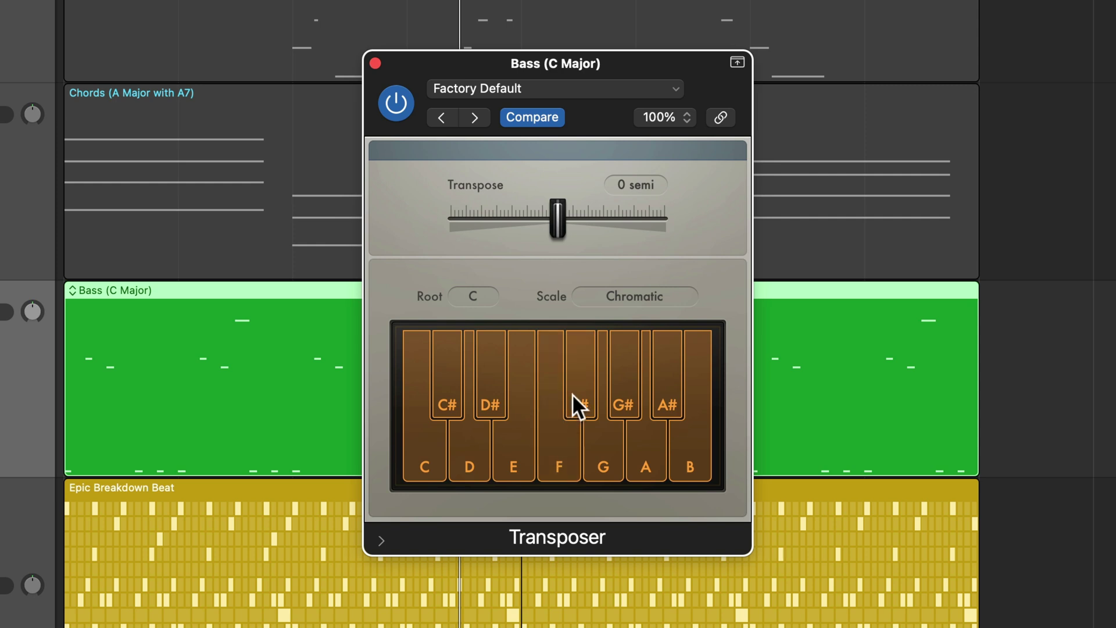
drag(558, 220, 577, 222)
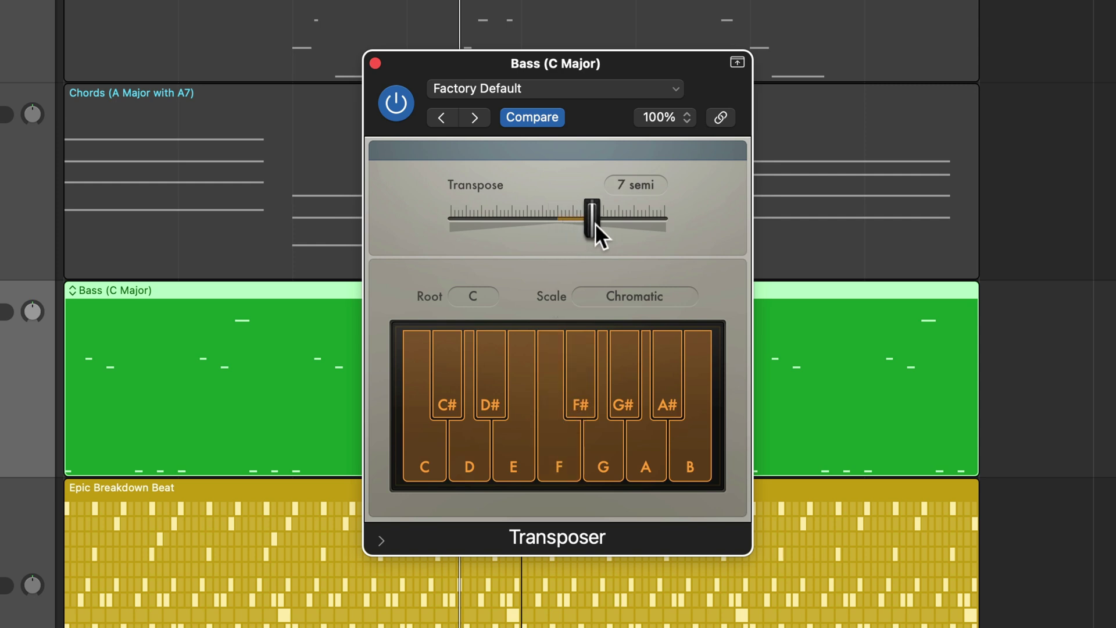
drag(593, 225, 592, 224)
key(space)
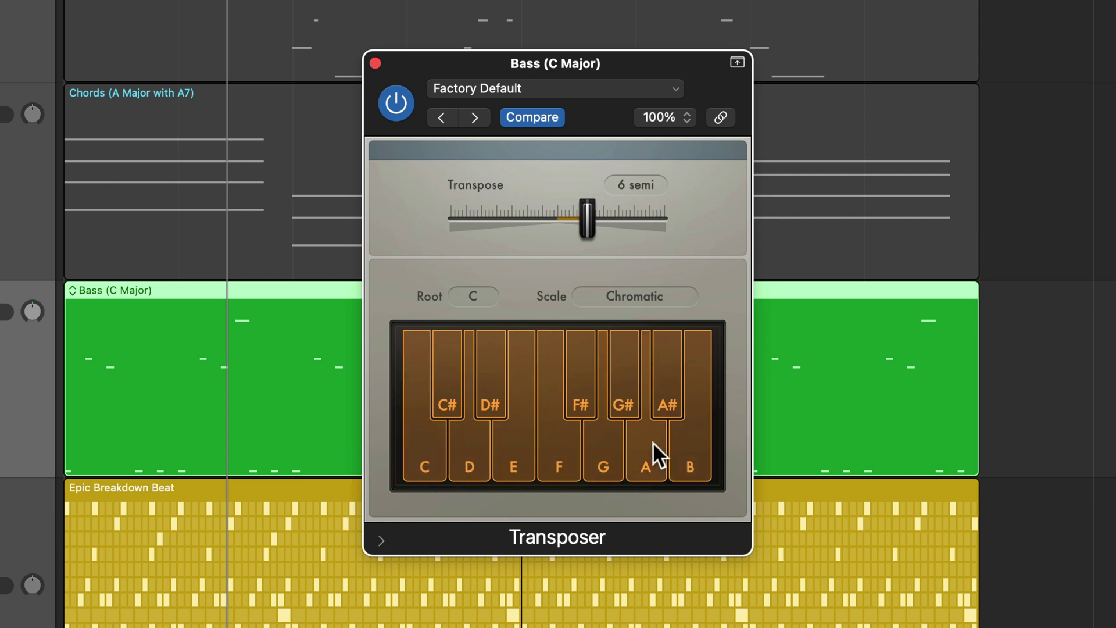
drag(581, 211, 538, 242)
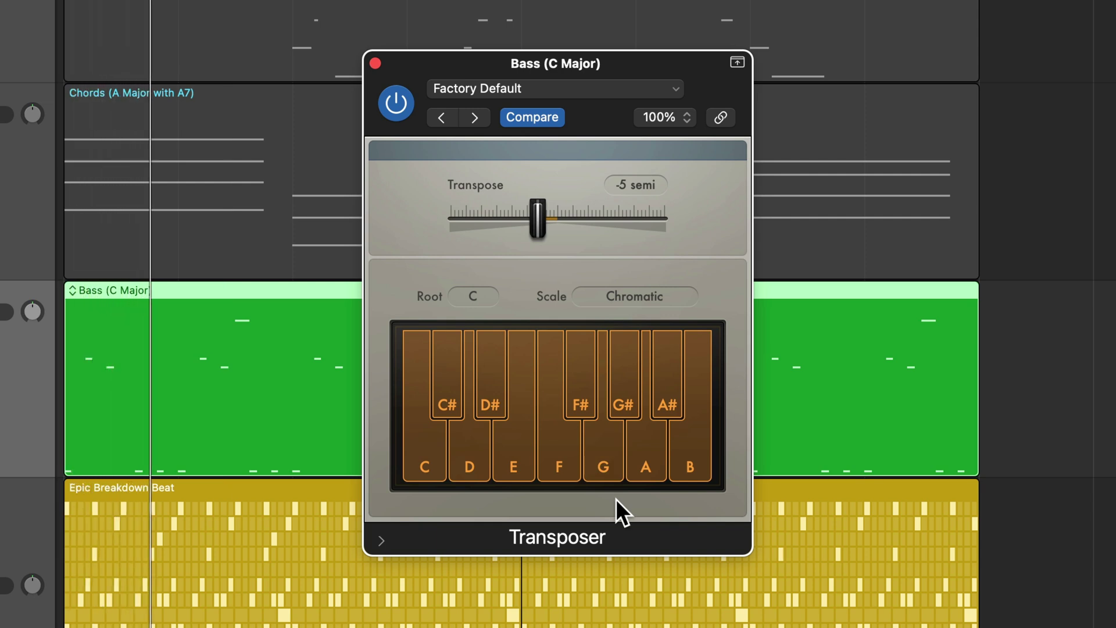
alt+click(537, 219)
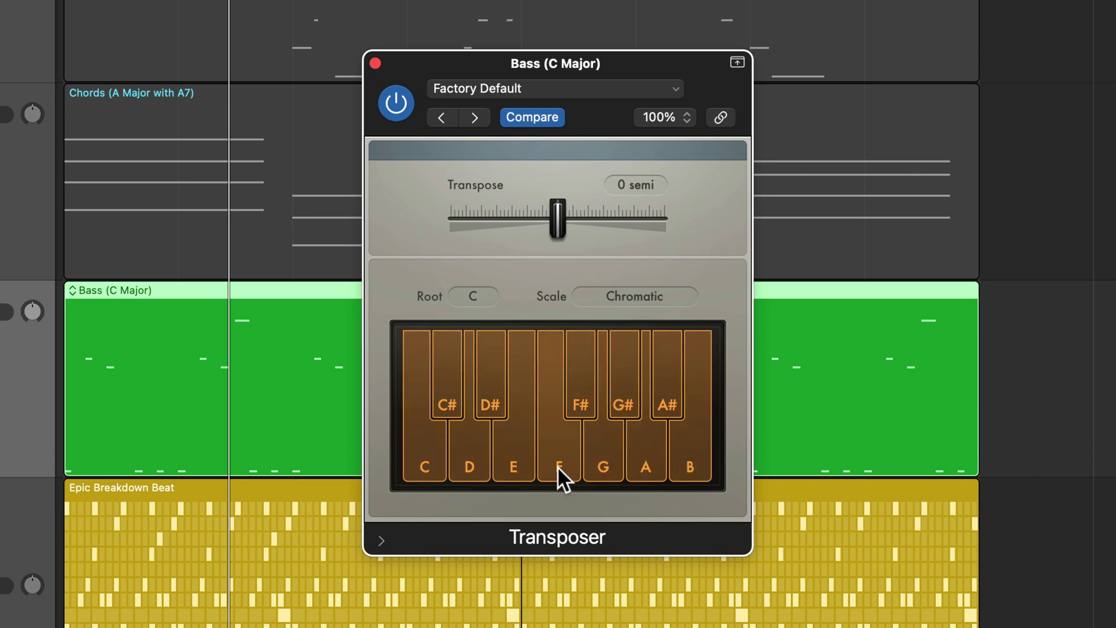
click(484, 390)
click(447, 388)
click(489, 383)
click(447, 396)
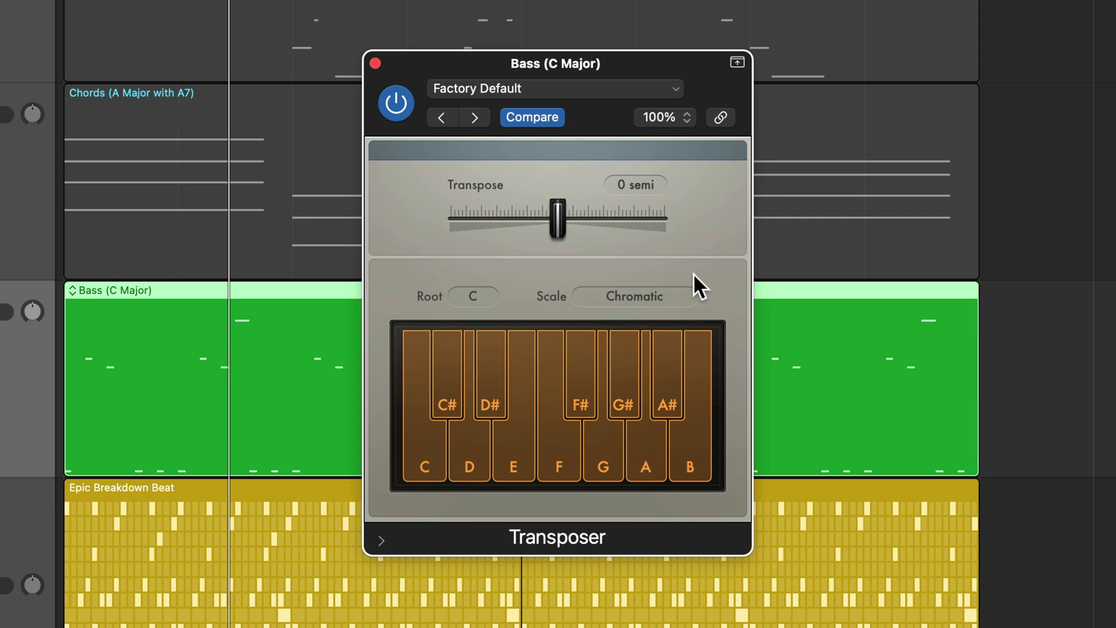
click(646, 297)
Change the Bass Transposer scale from Major to Natural Minor, comparing it bypassed and re-enabled.
click(688, 340)
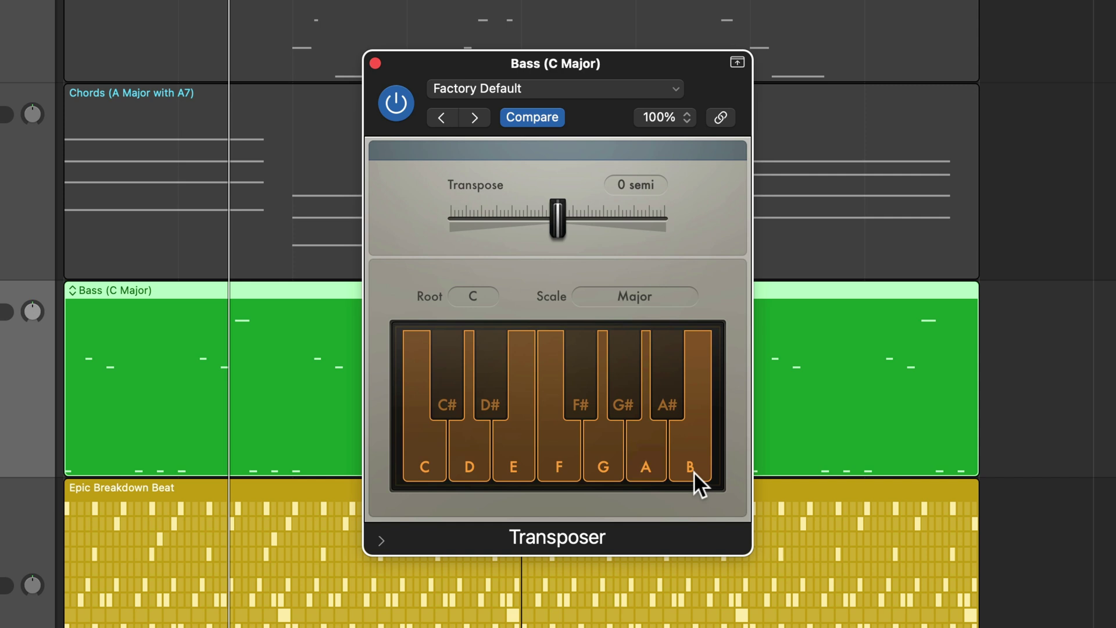
click(673, 297)
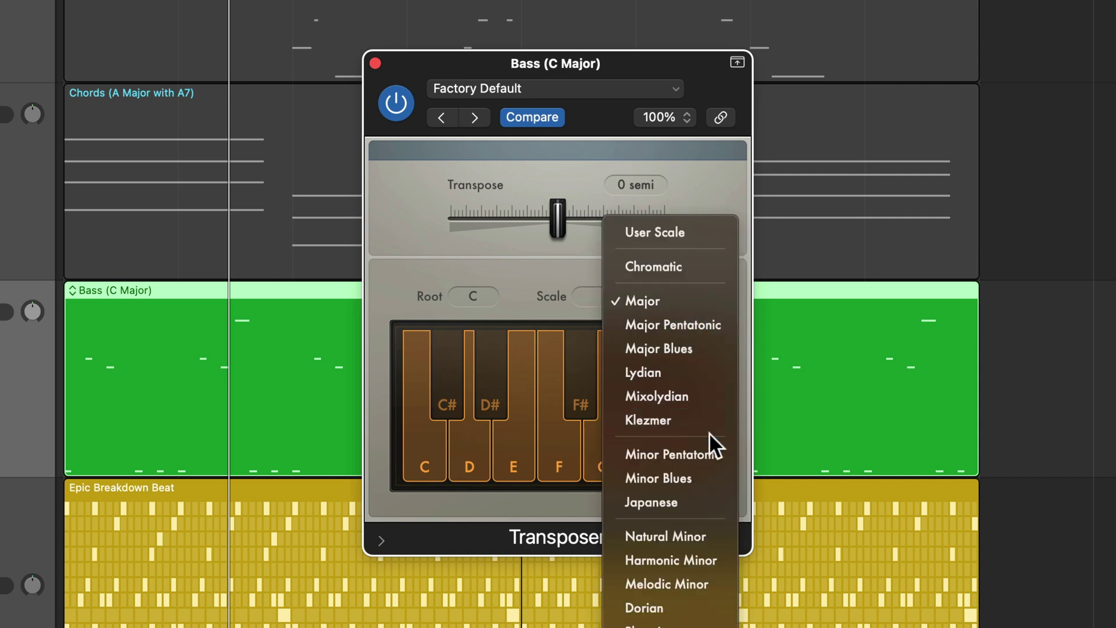
click(702, 536)
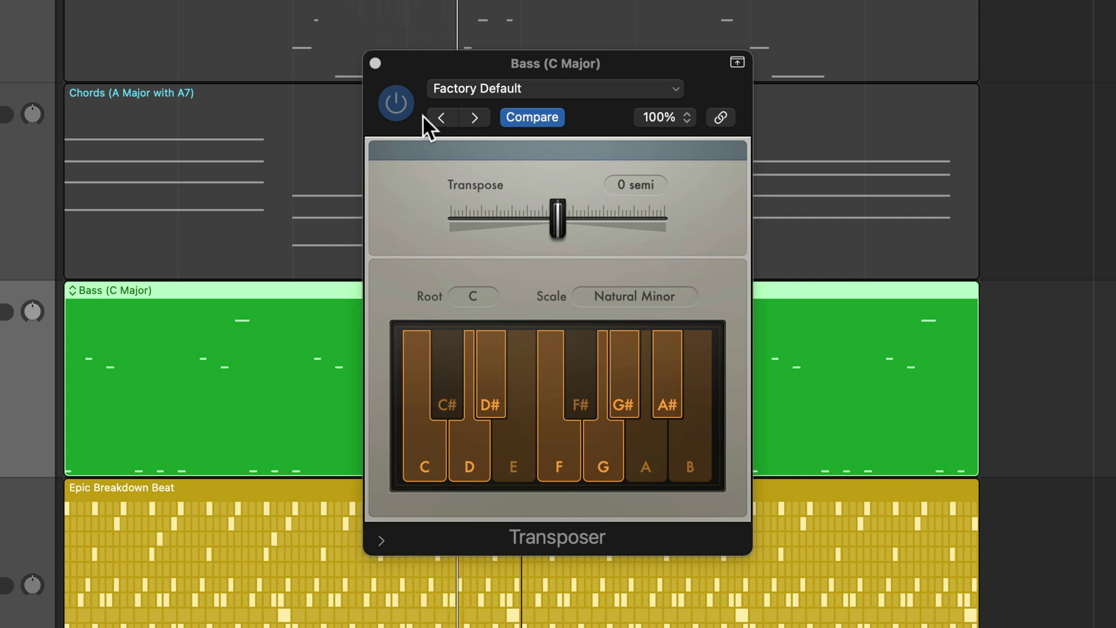
click(401, 108)
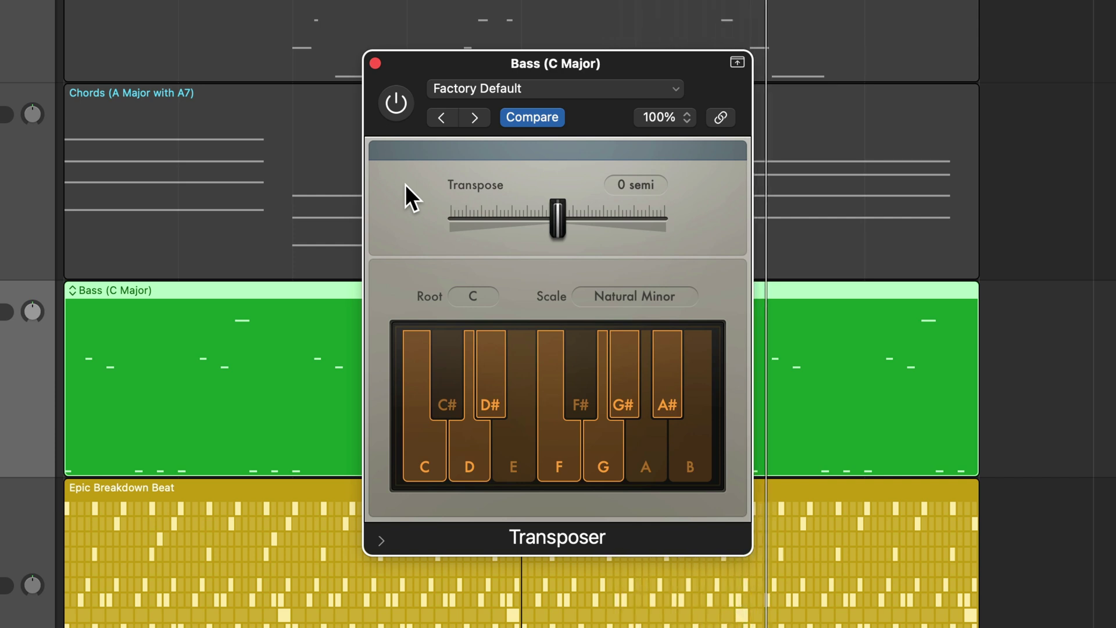
click(398, 106)
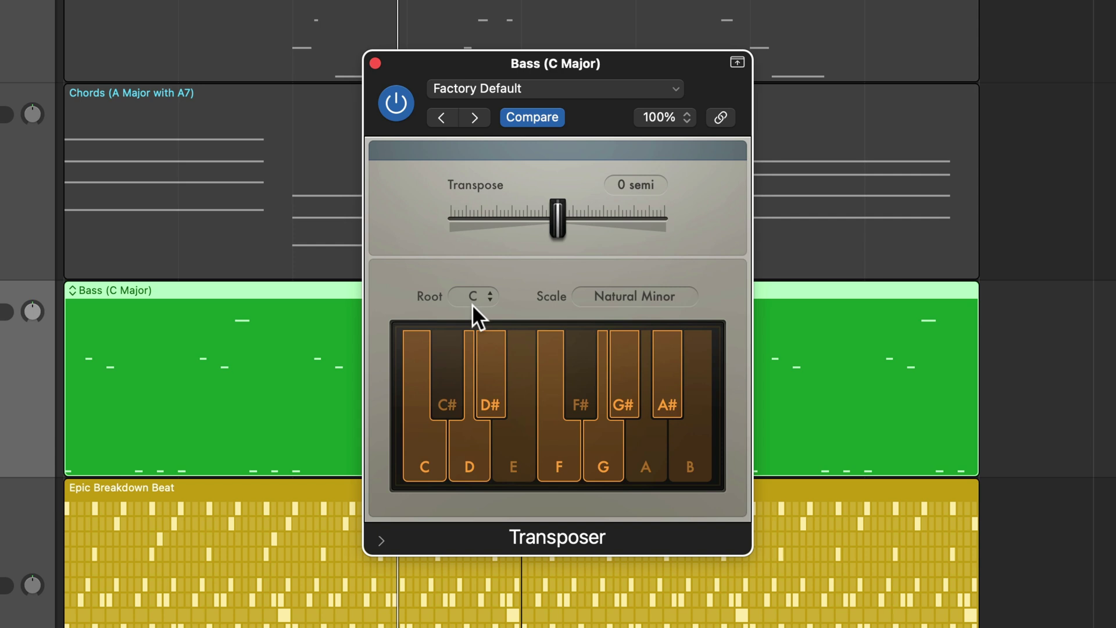
Keep root C and Natural Minor, and raise the Bass transpose to +2 semi.
click(491, 298)
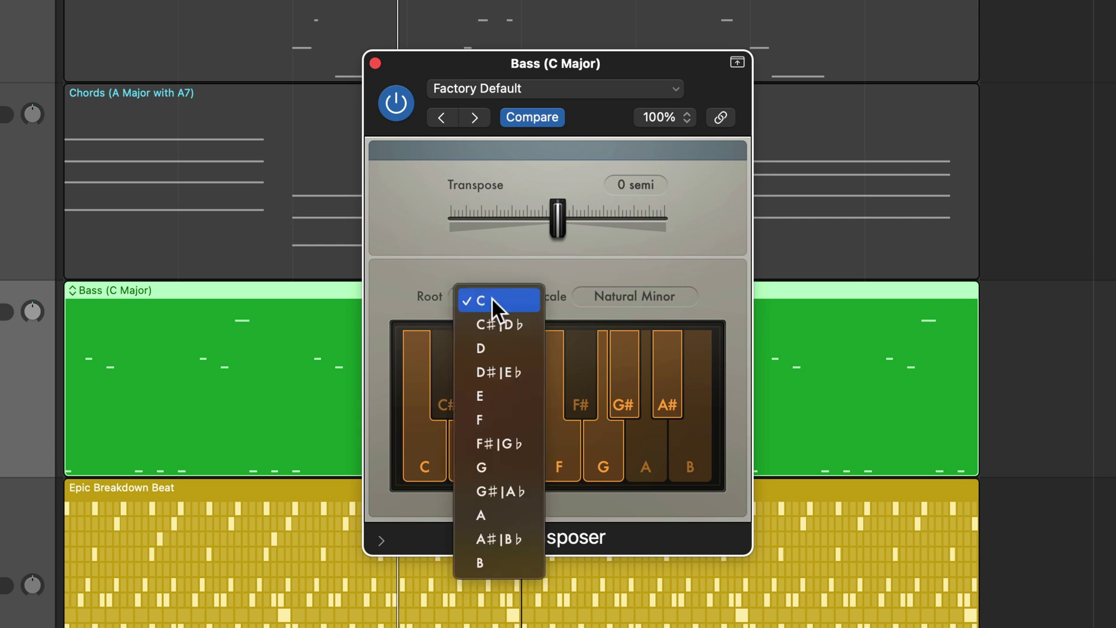
click(515, 265)
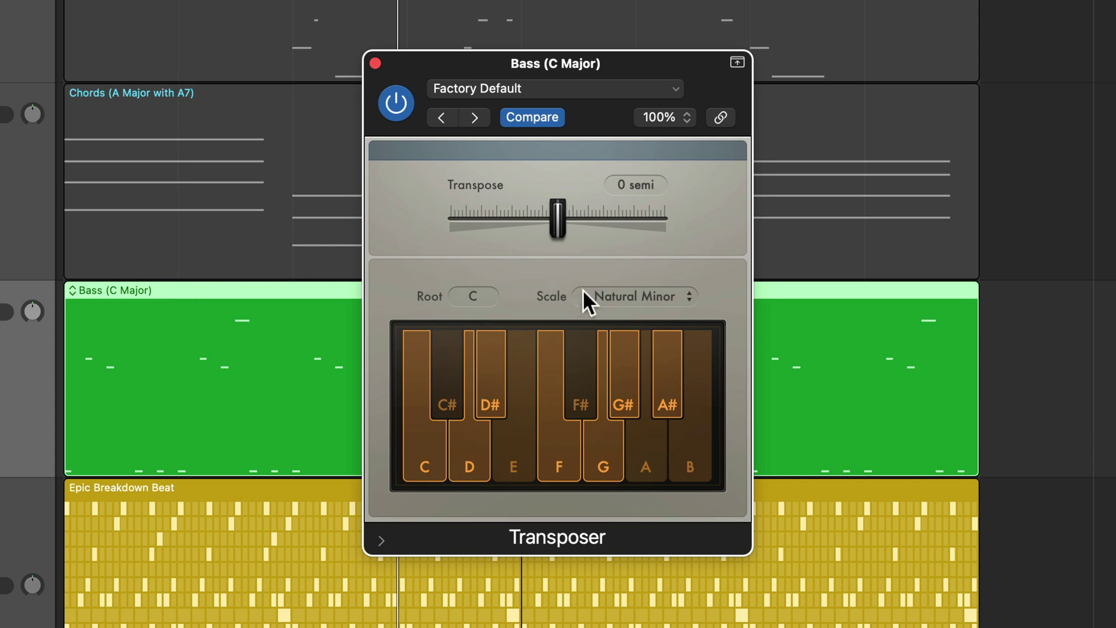
click(631, 298)
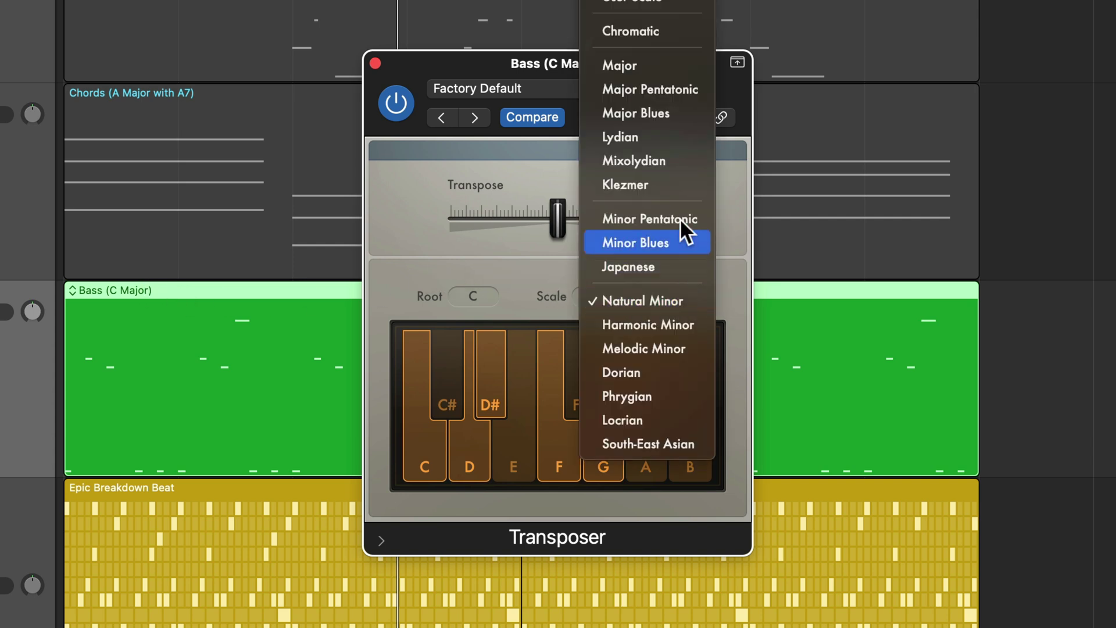
click(689, 299)
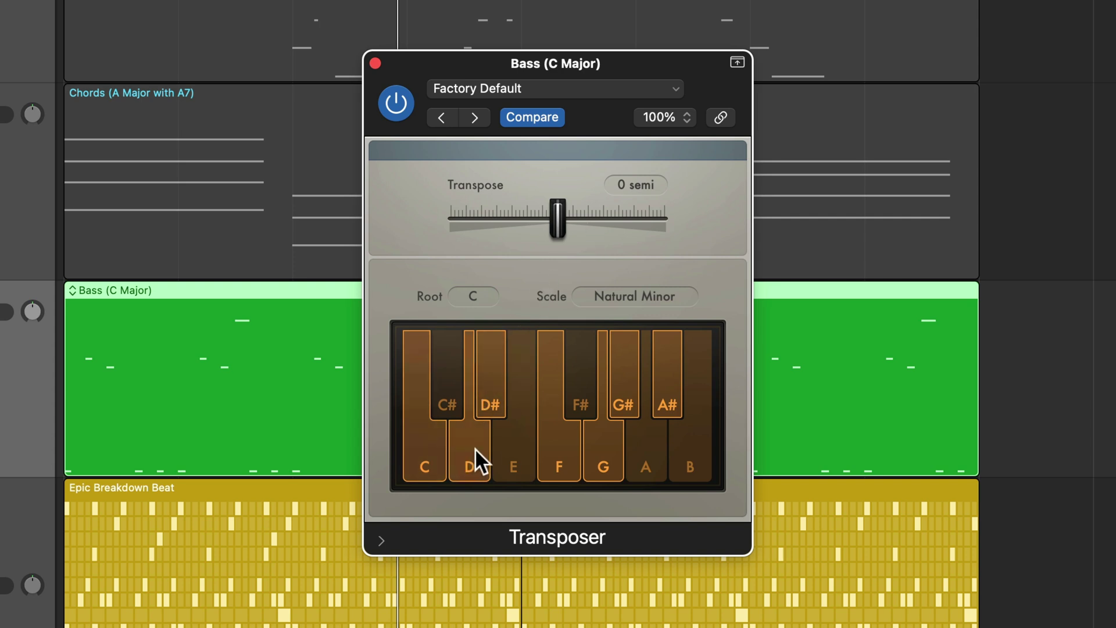
drag(546, 232, 582, 218)
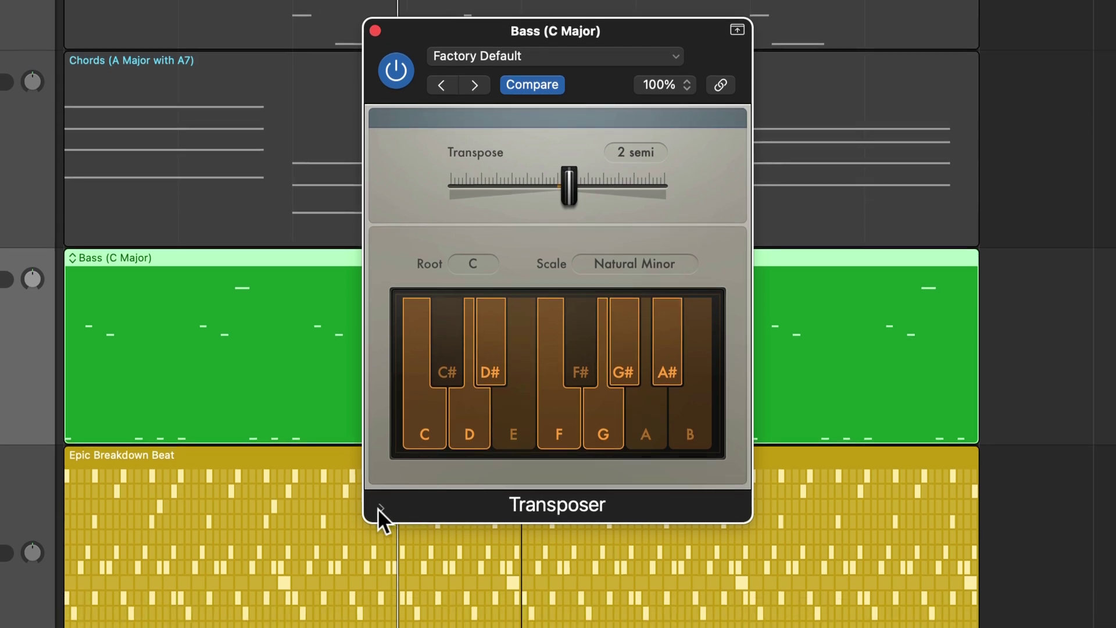
Set the Bass Transposer's Processing Order to Scale->Transpose, close it, and select the Chords region.
click(381, 540)
click(581, 581)
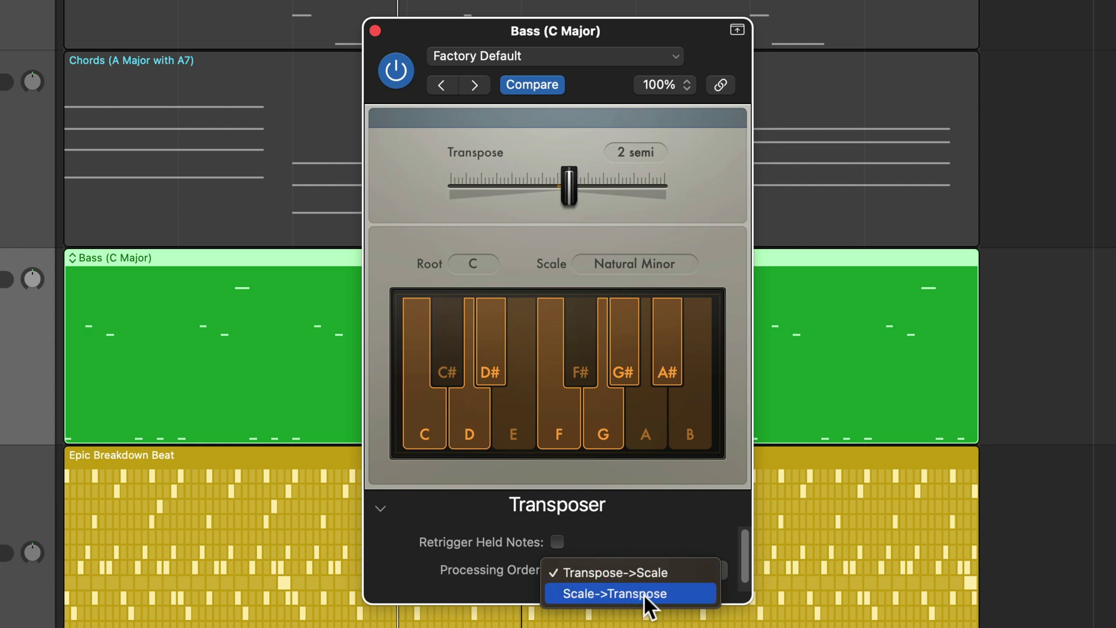
click(644, 594)
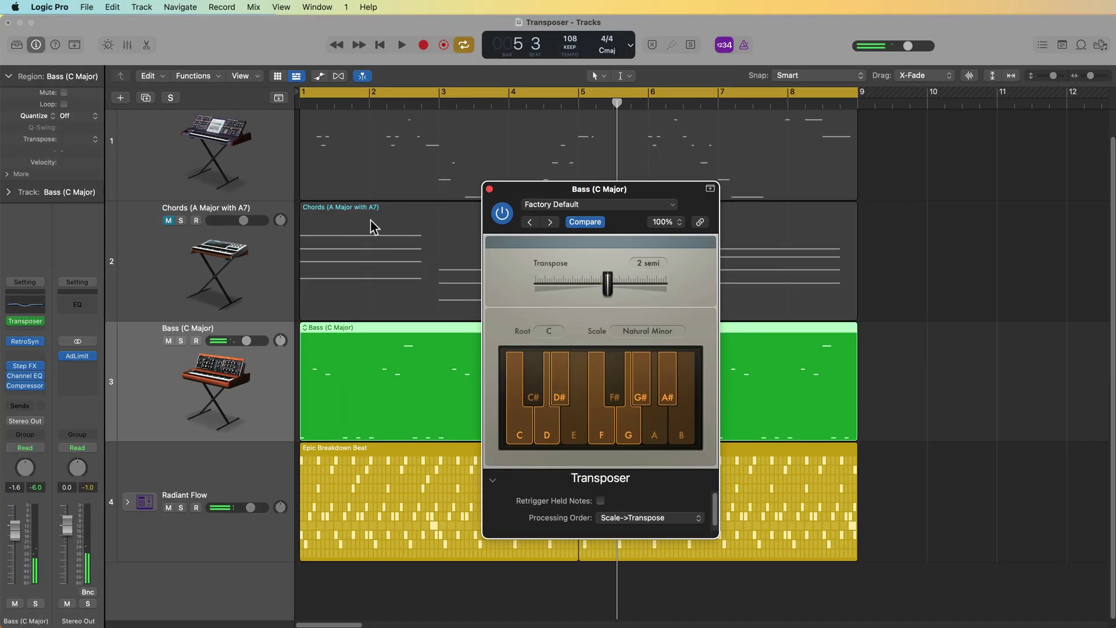
click(477, 174)
click(150, 235)
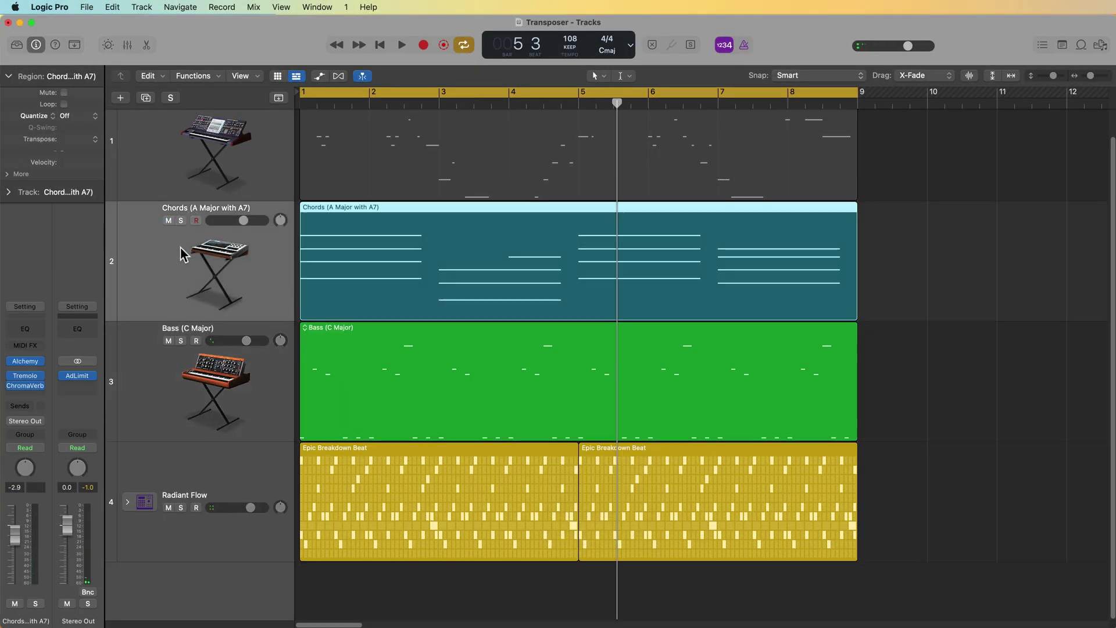
Scroll through the Chords region's notes in the Piano Roll, then close it.
double_click(396, 240)
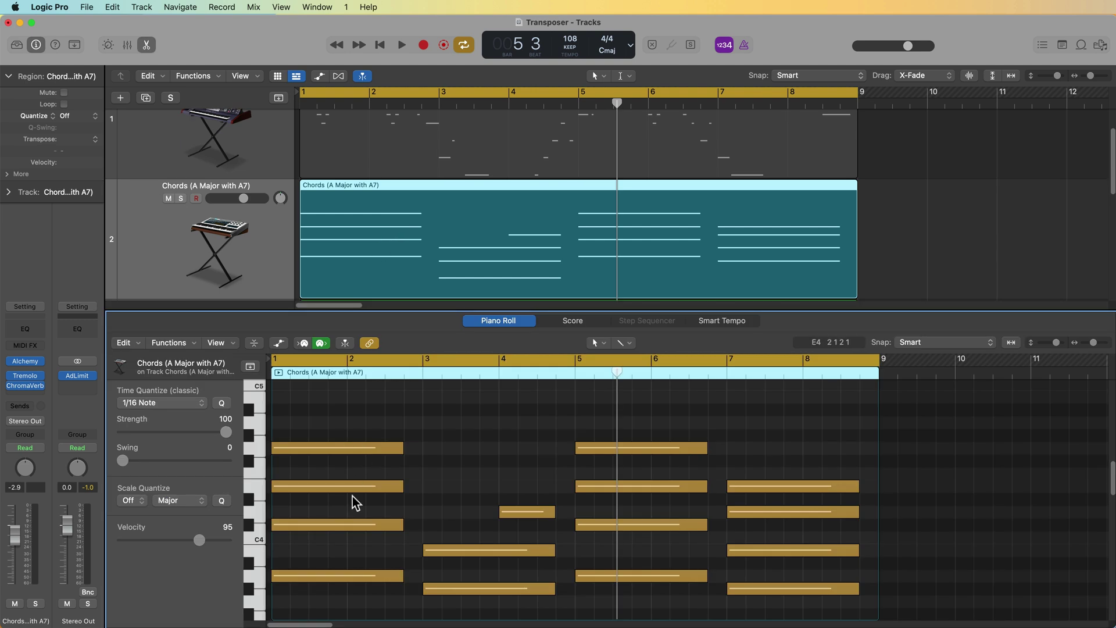
scroll(454, 480, down, 4)
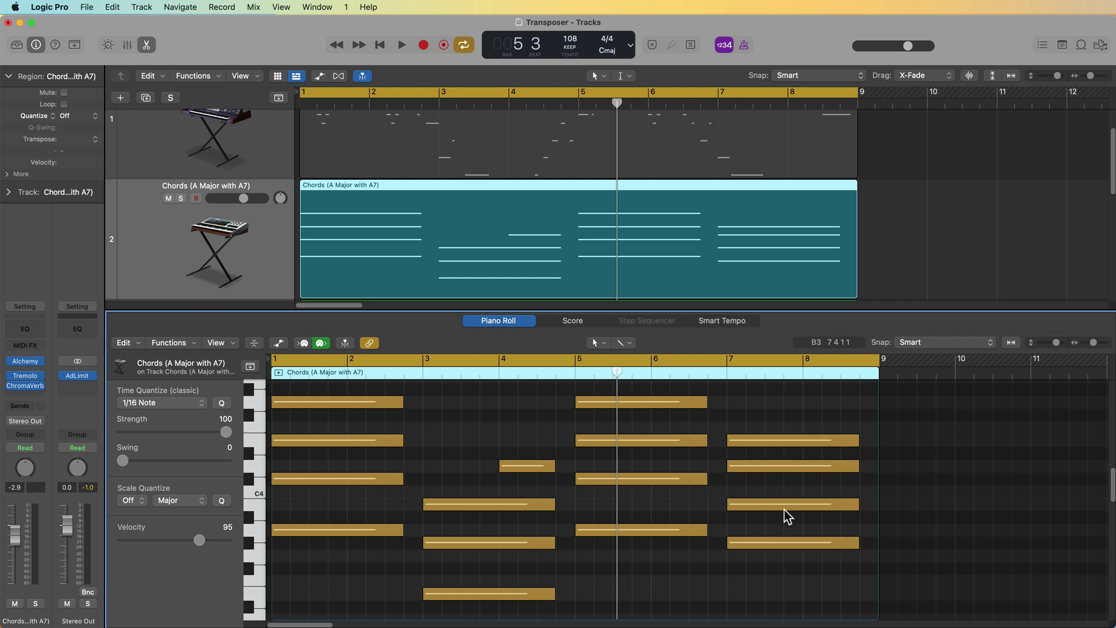
key(e)
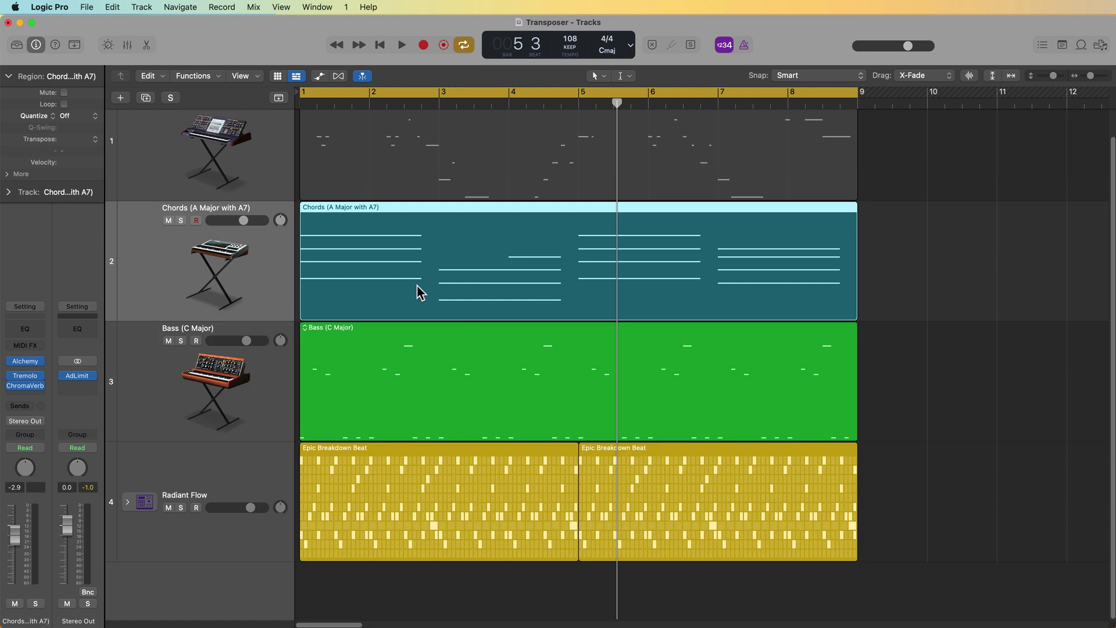
Mute the Bass track and play the chords with the beat, turning off Chords recording.
click(169, 341)
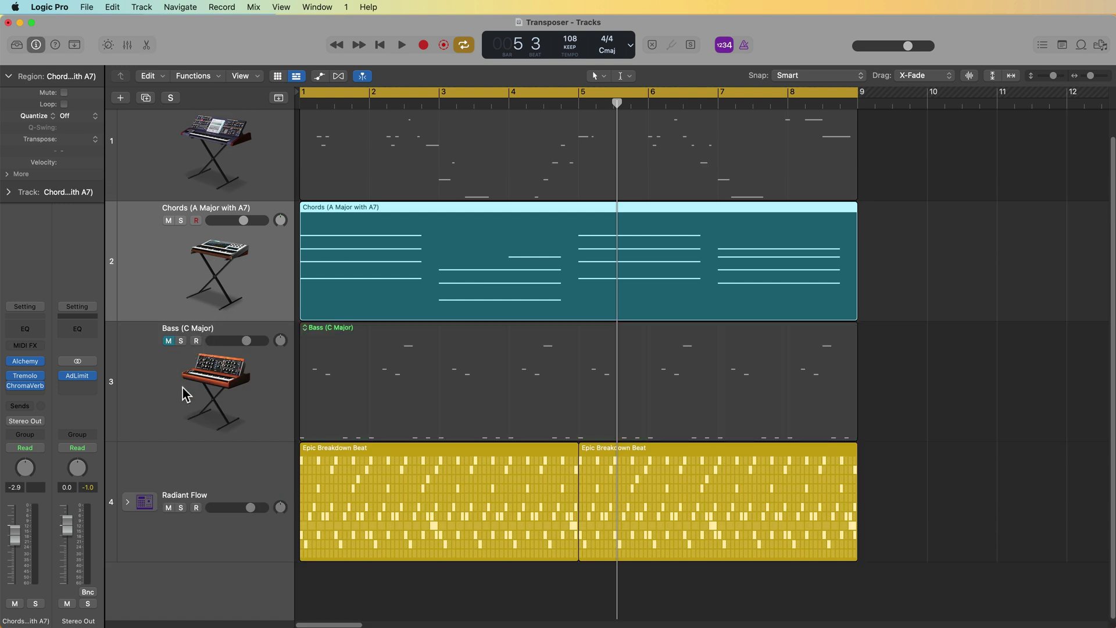
key(space)
click(196, 221)
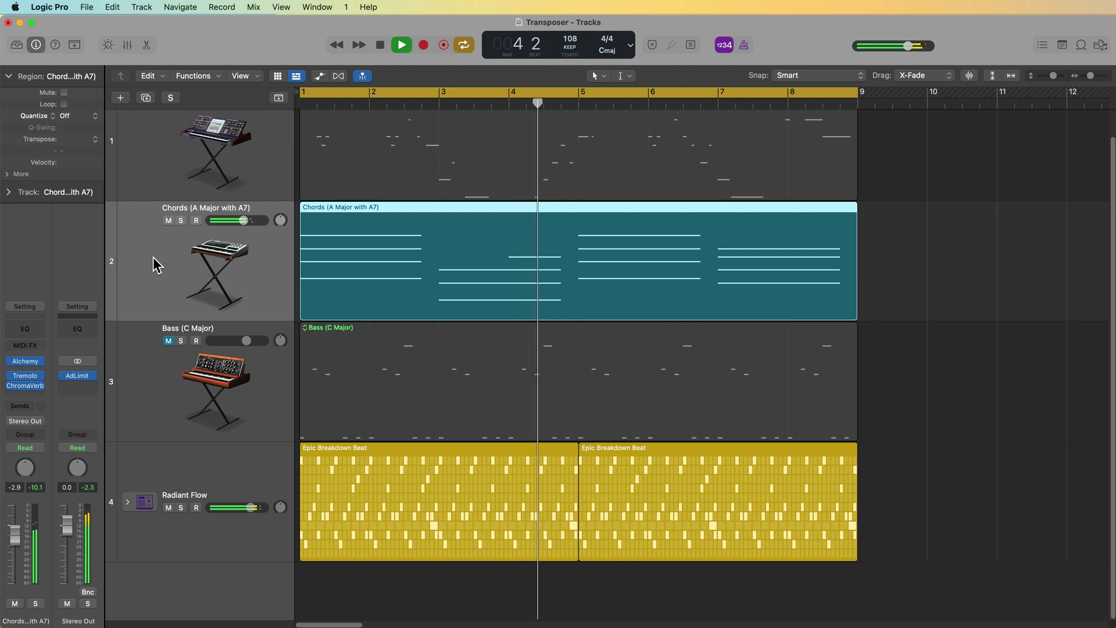
key(space)
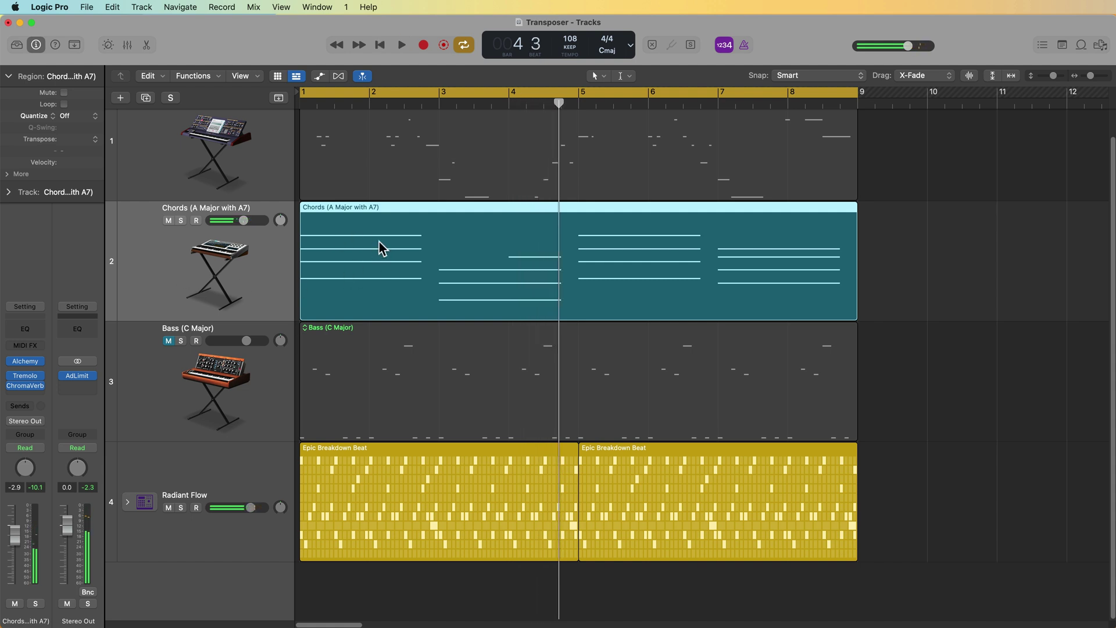
click(33, 345)
Insert a Transposer on the Chords track and set its Processing Order to Scale->Transpose.
click(73, 449)
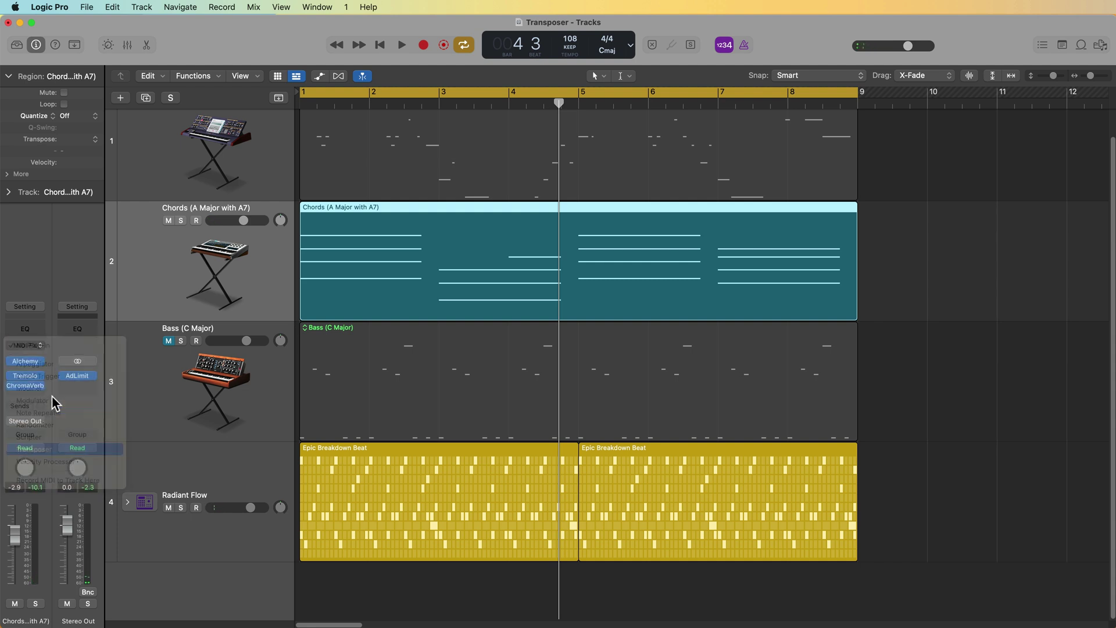
click(25, 342)
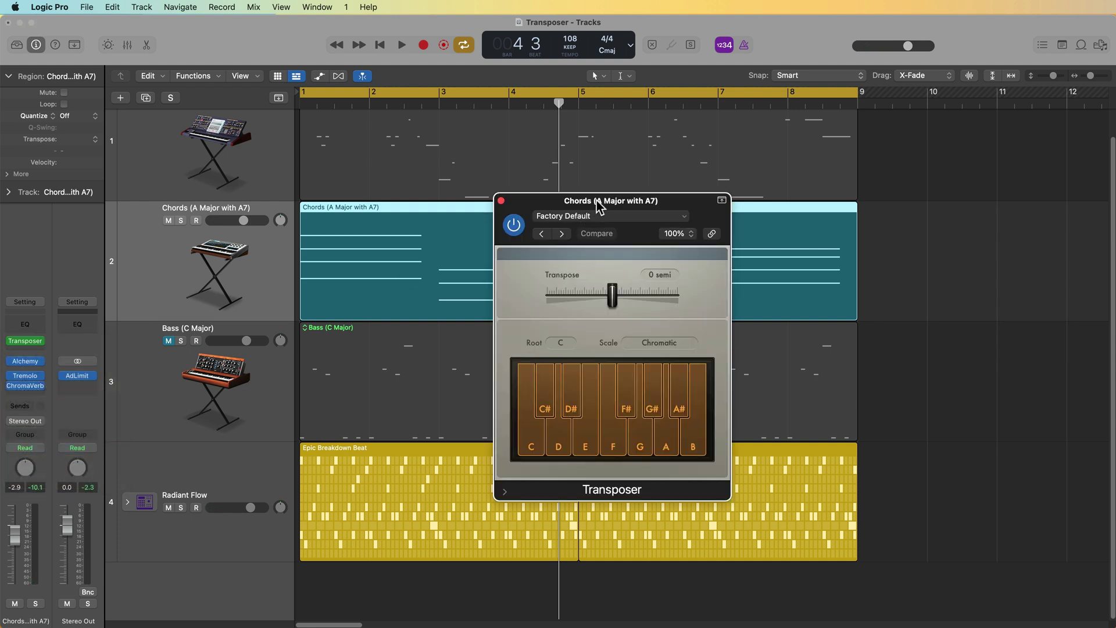
drag(598, 206, 577, 204)
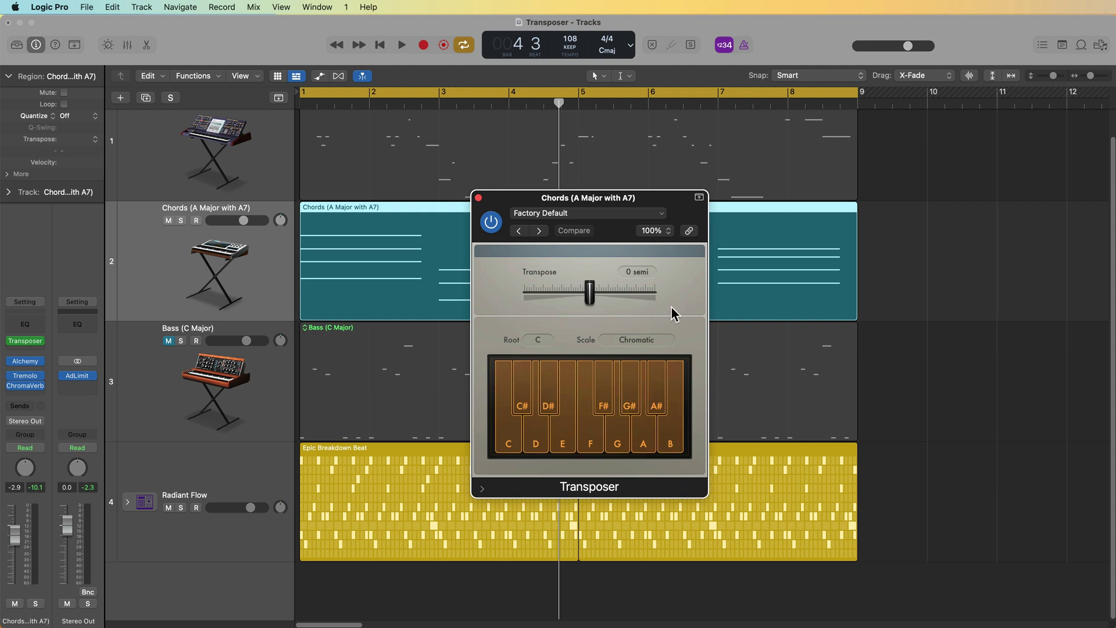
click(482, 489)
click(613, 525)
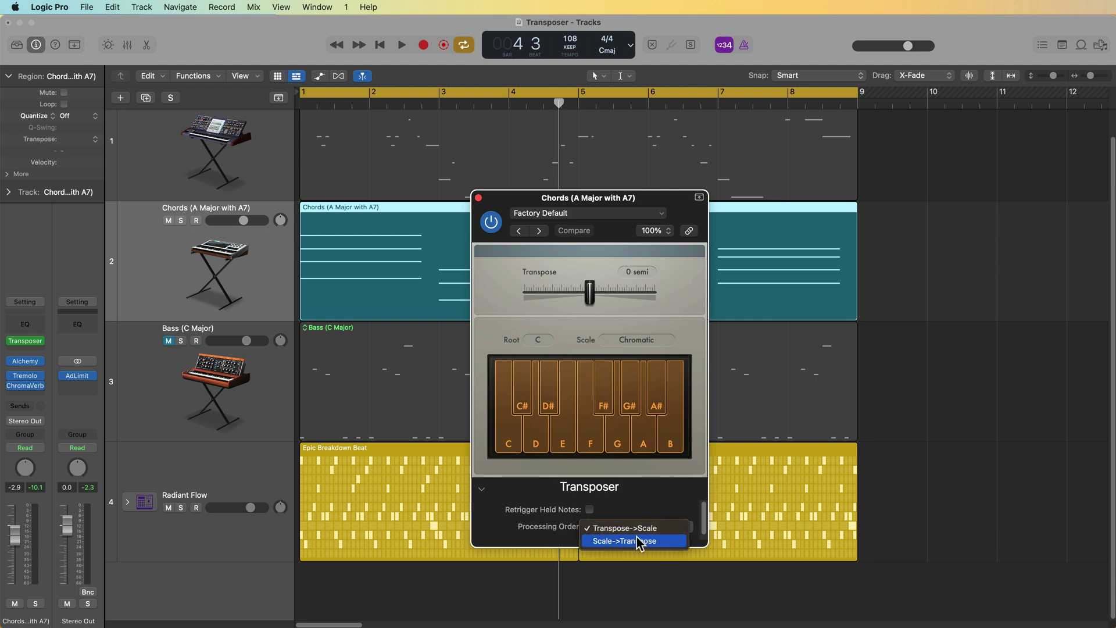
click(636, 540)
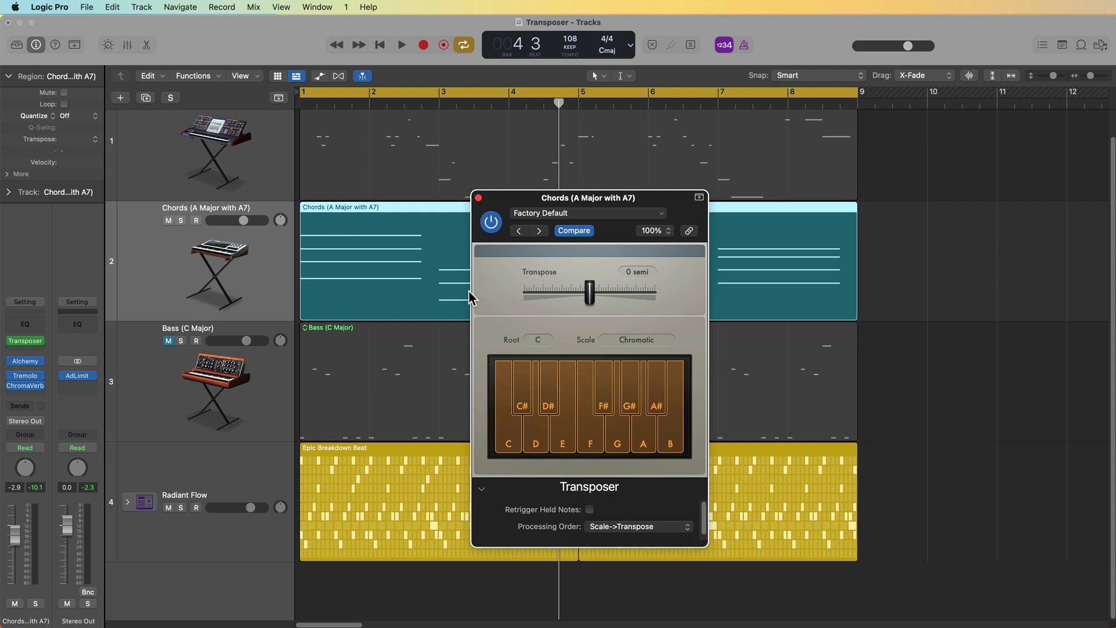
click(549, 339)
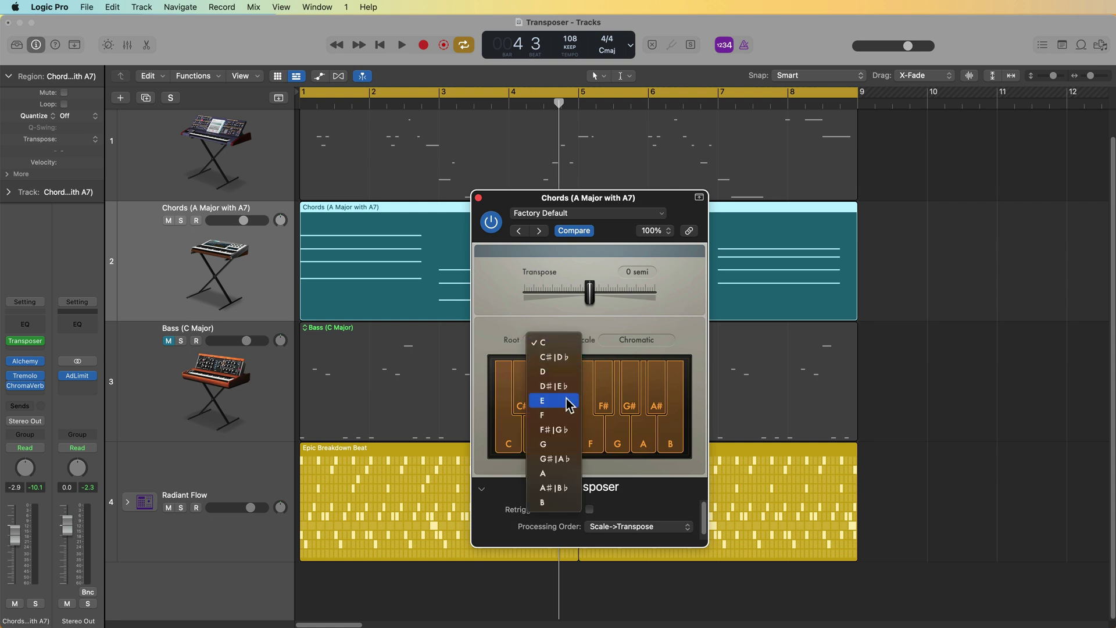
Set the Chords Transposer's root to A and scale to Natural Minor, then start playback.
click(565, 472)
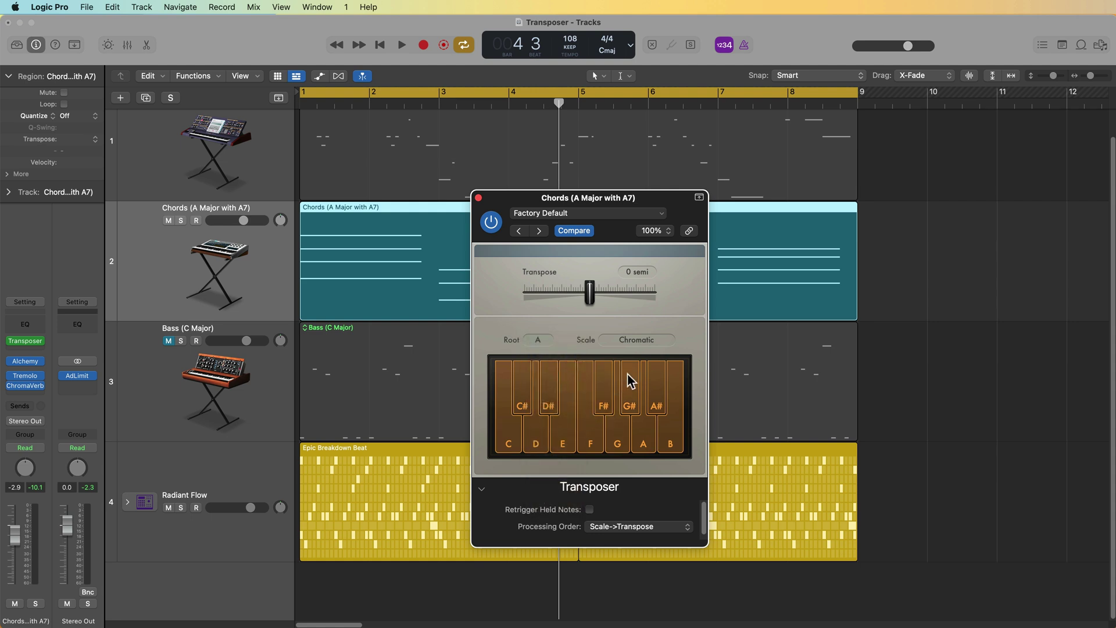
click(644, 339)
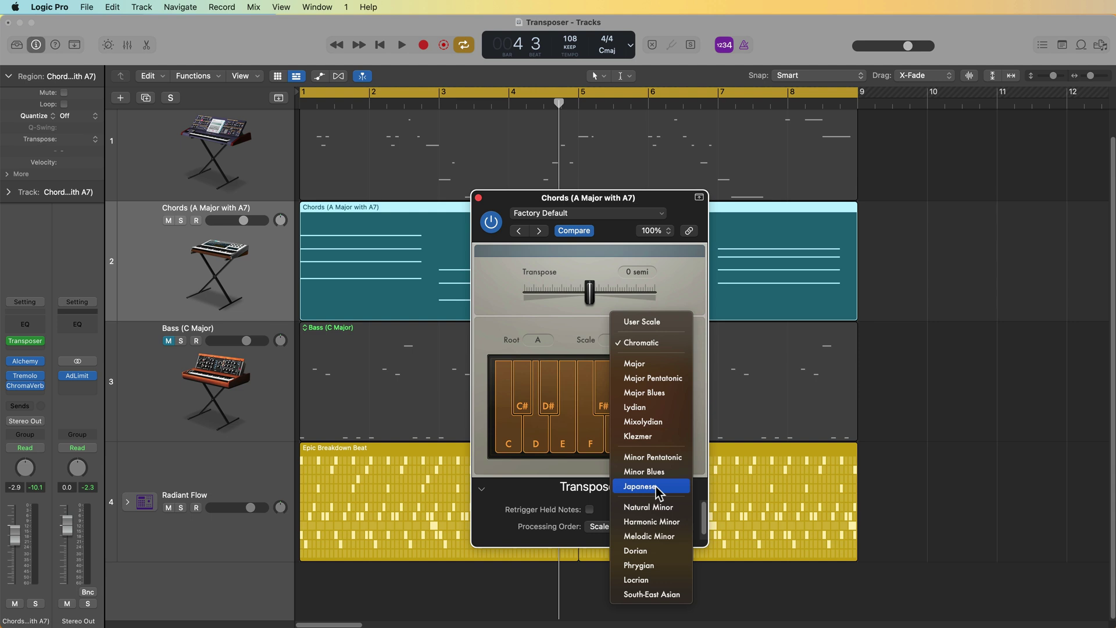
click(658, 506)
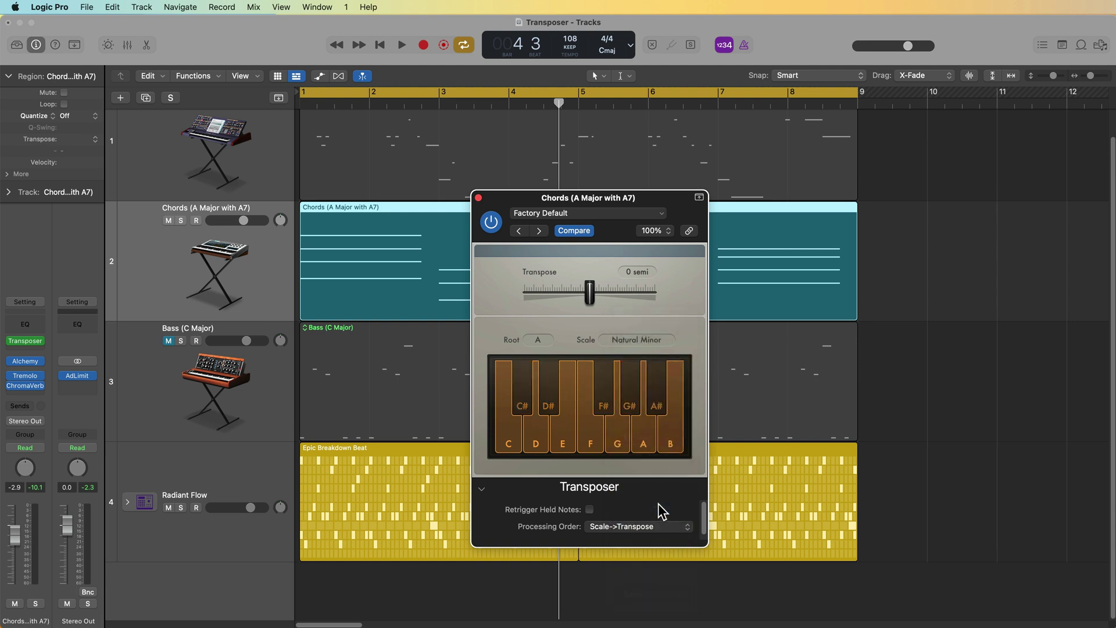
key(space)
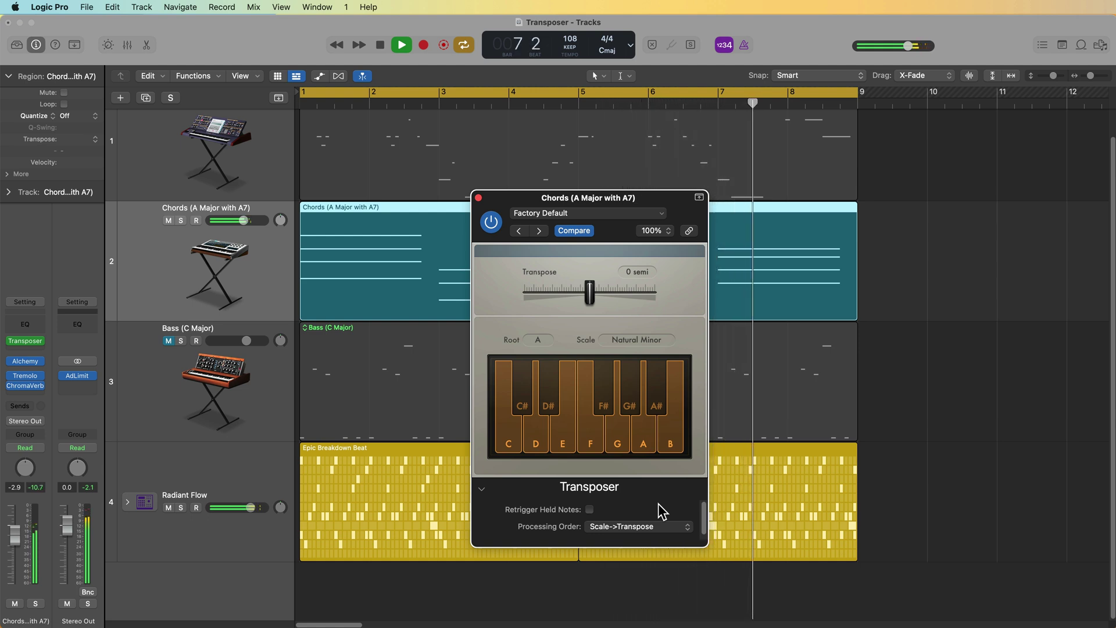
Unmute the Bass track and audition it with the chords, then start lowering the chords' transposition.
key(space)
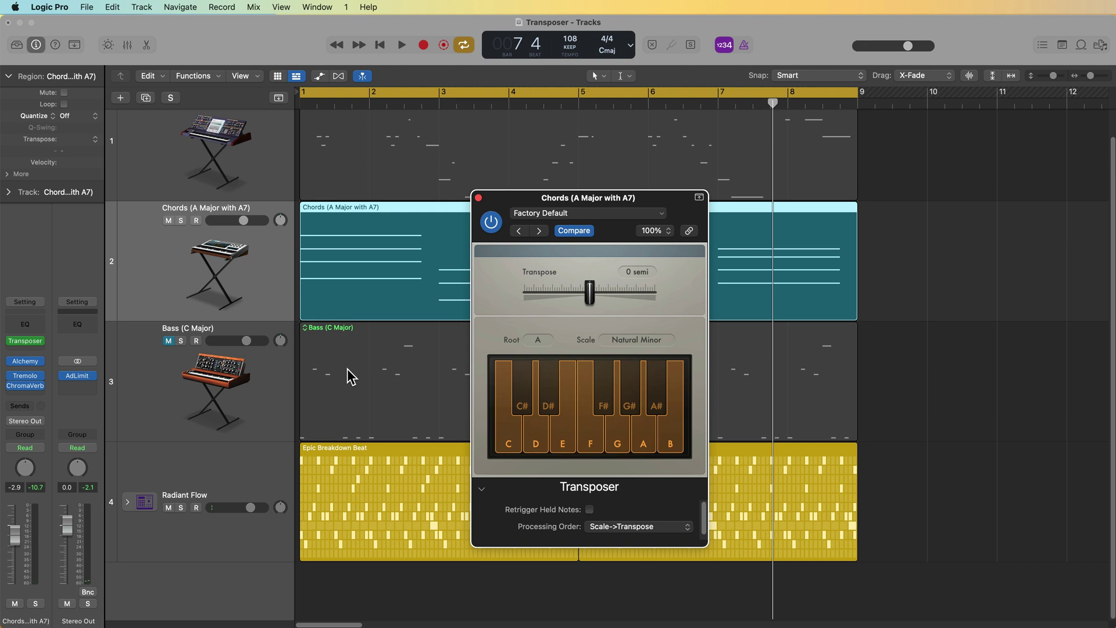
click(169, 341)
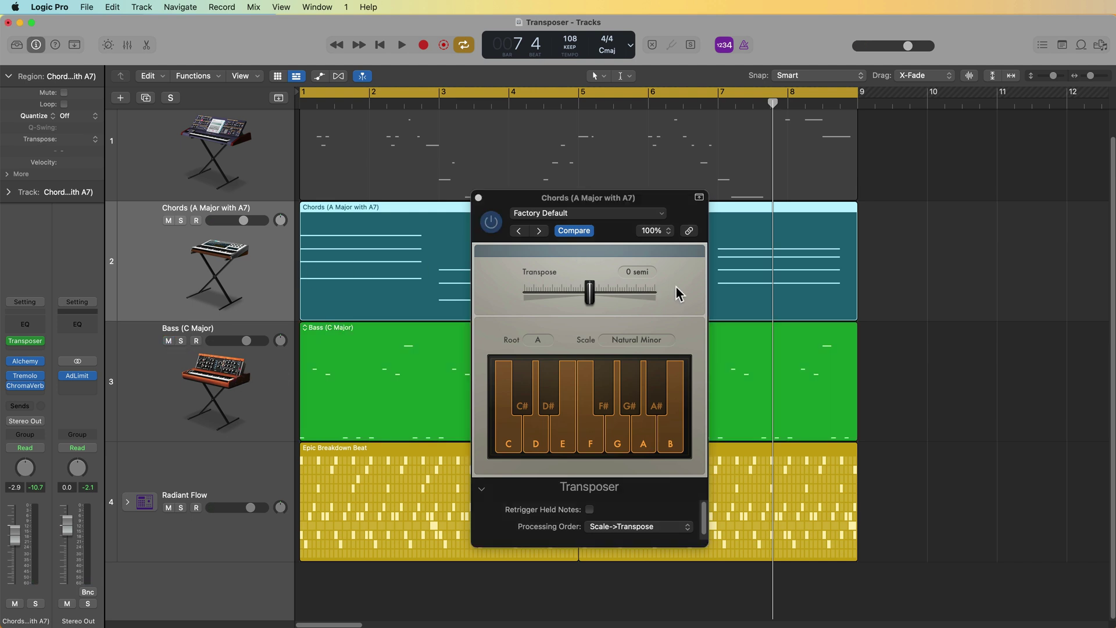
key(space)
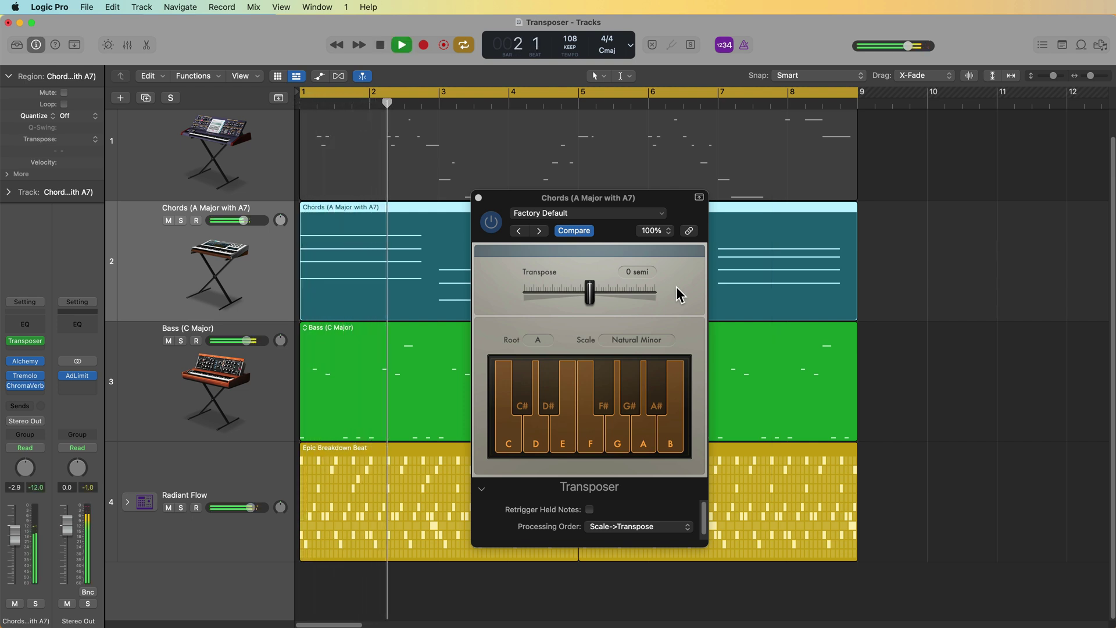
key(space)
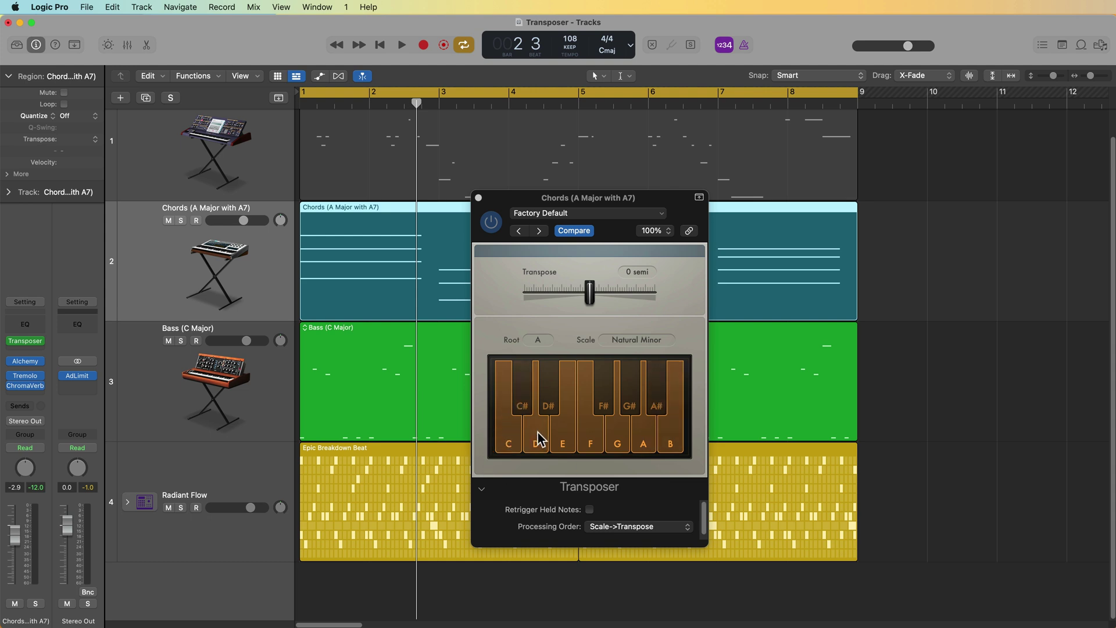
drag(587, 297, 567, 299)
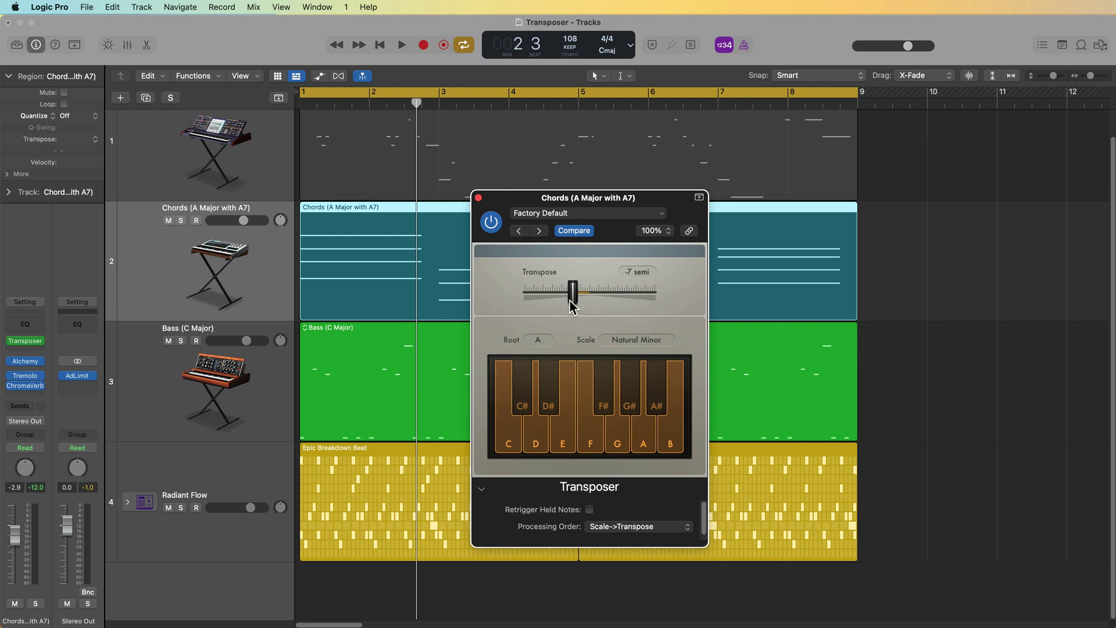
Set the Chords Transposer to -7 semi, audition the result, and close its window.
drag(620, 297, 610, 298)
key(space)
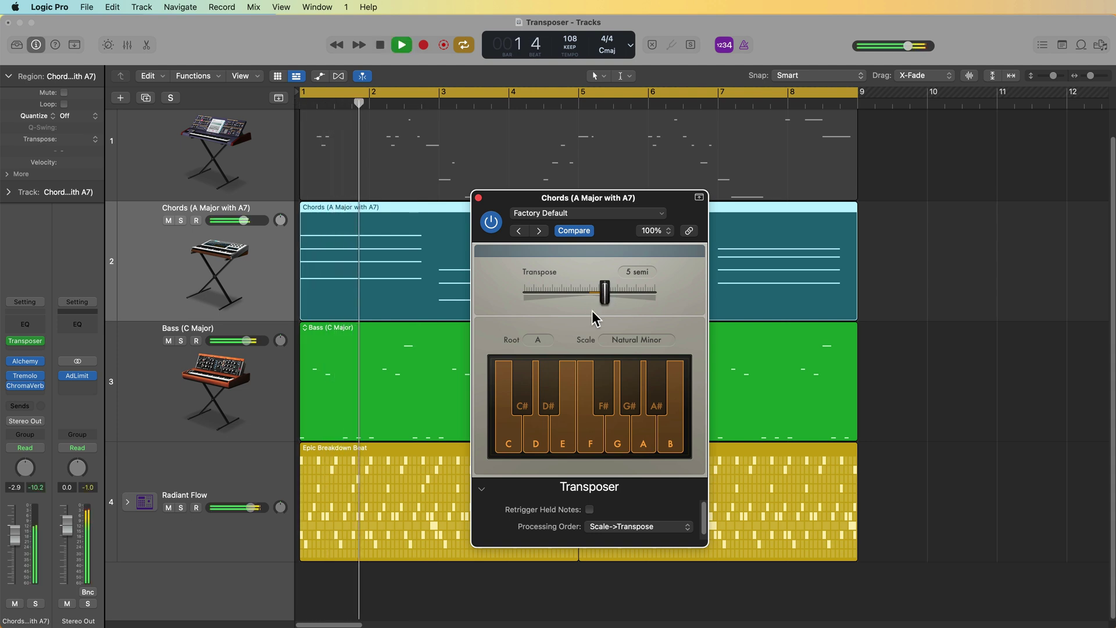
drag(593, 312, 566, 320)
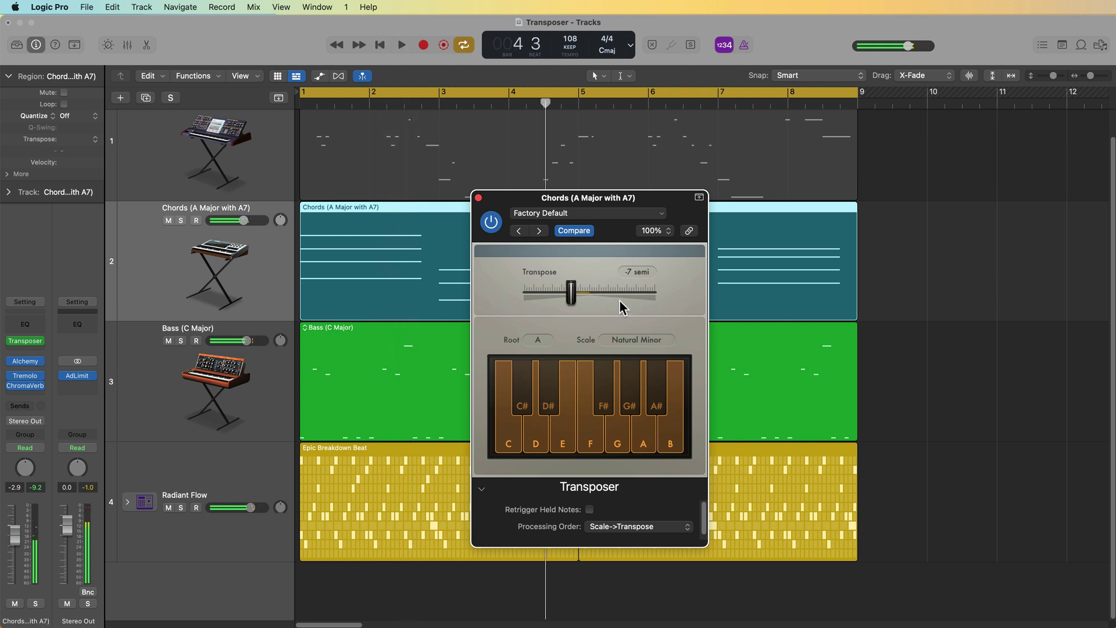
key(Return)
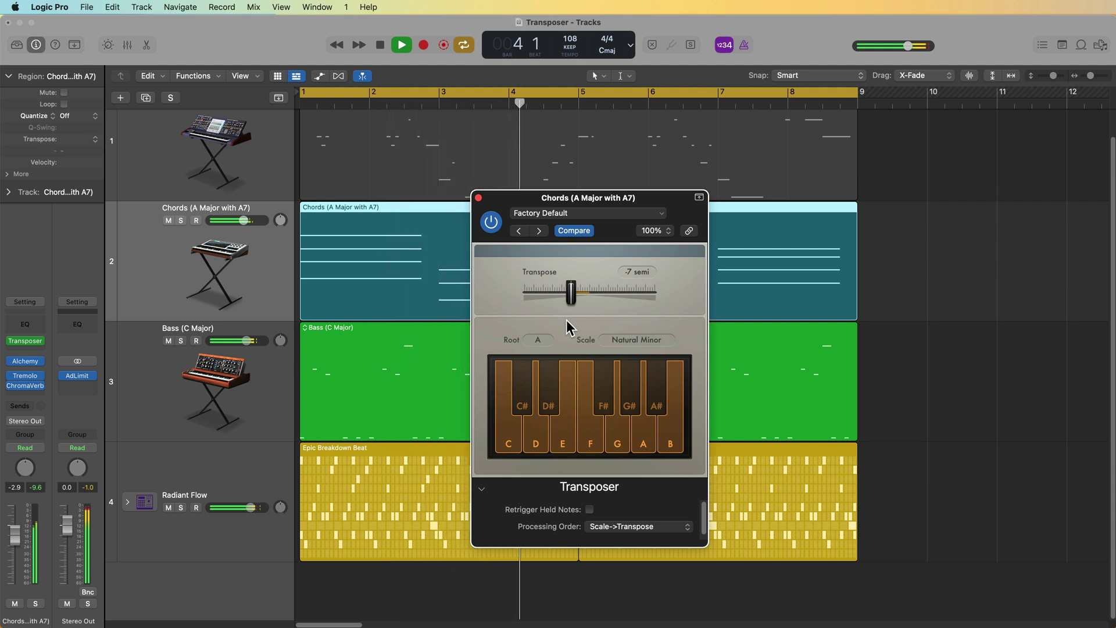
key(space)
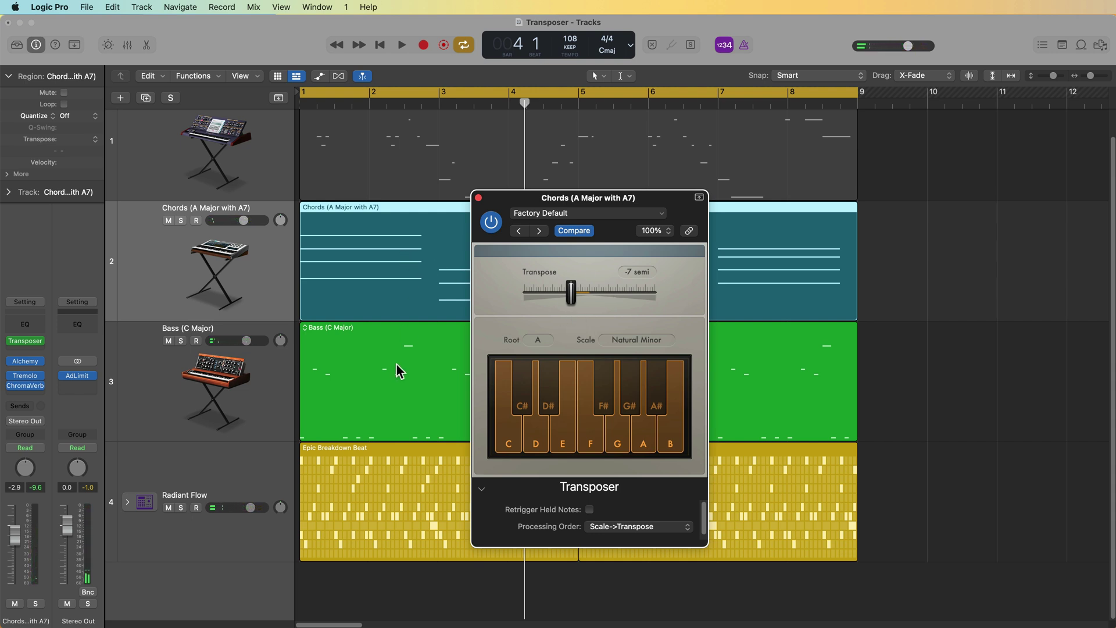
click(478, 198)
Select the Lead track, listen to it, and insert a Transposer in its MIDI FX slot.
scroll(398, 244, up, 2)
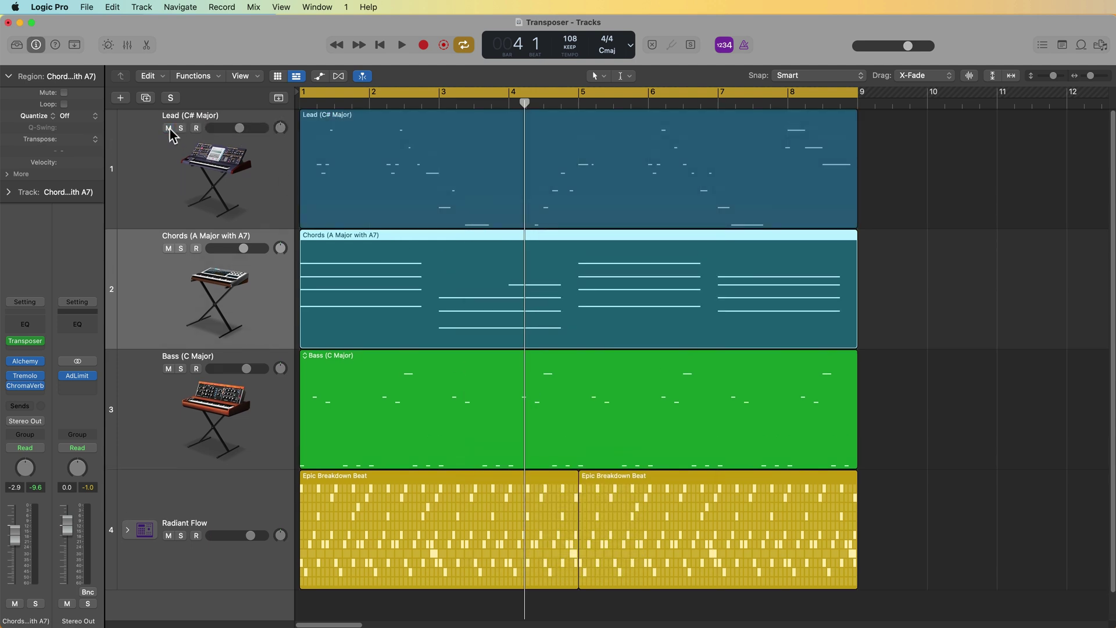
click(192, 172)
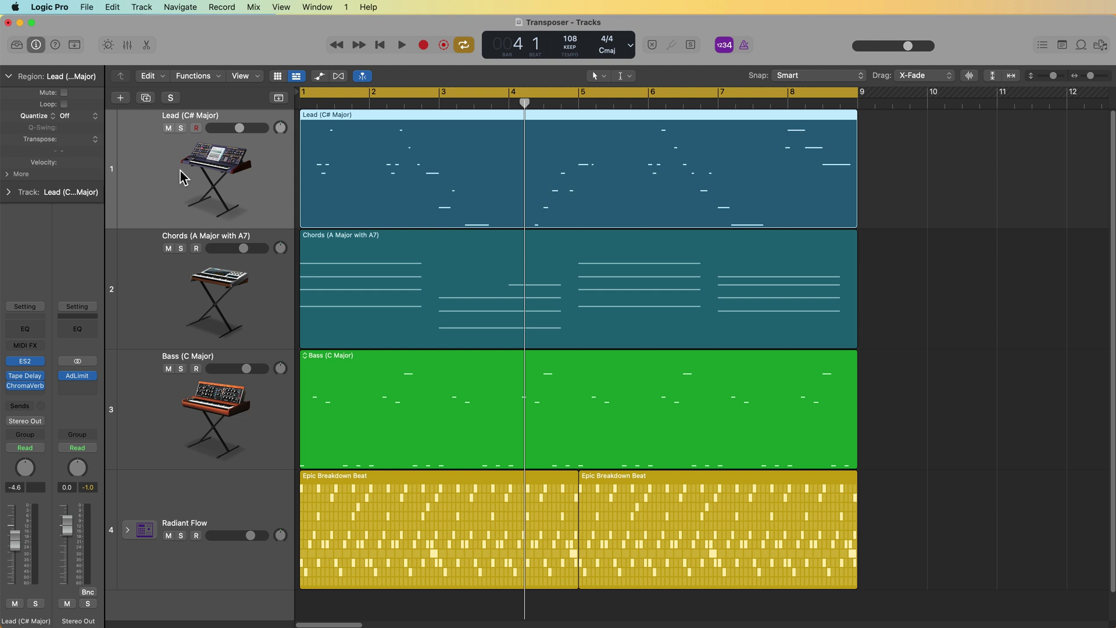
key(Return)
key(space)
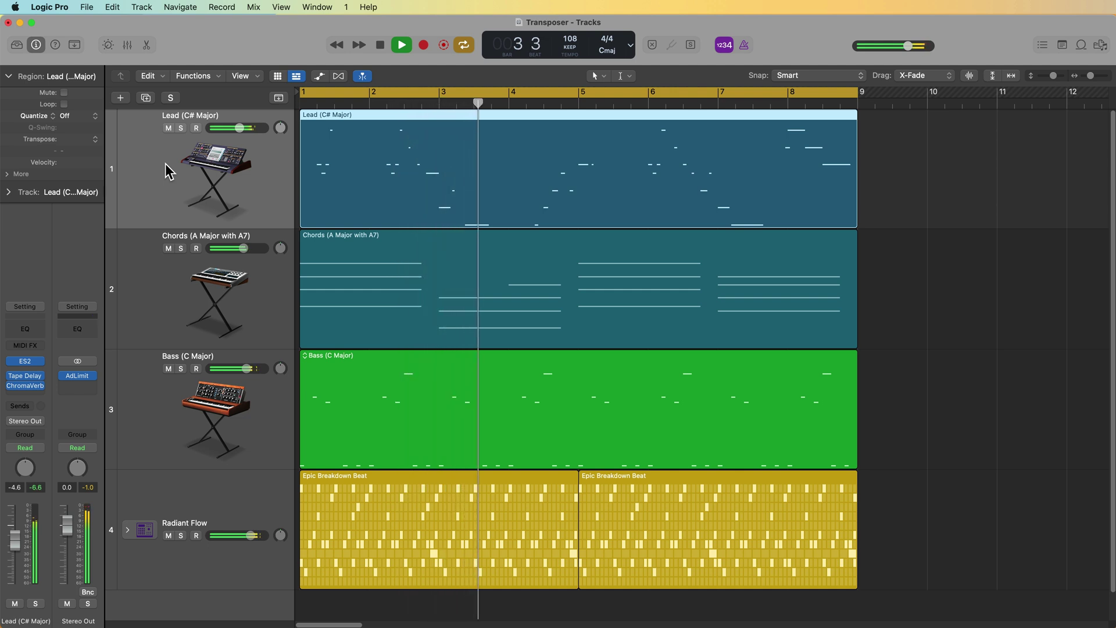
key(space)
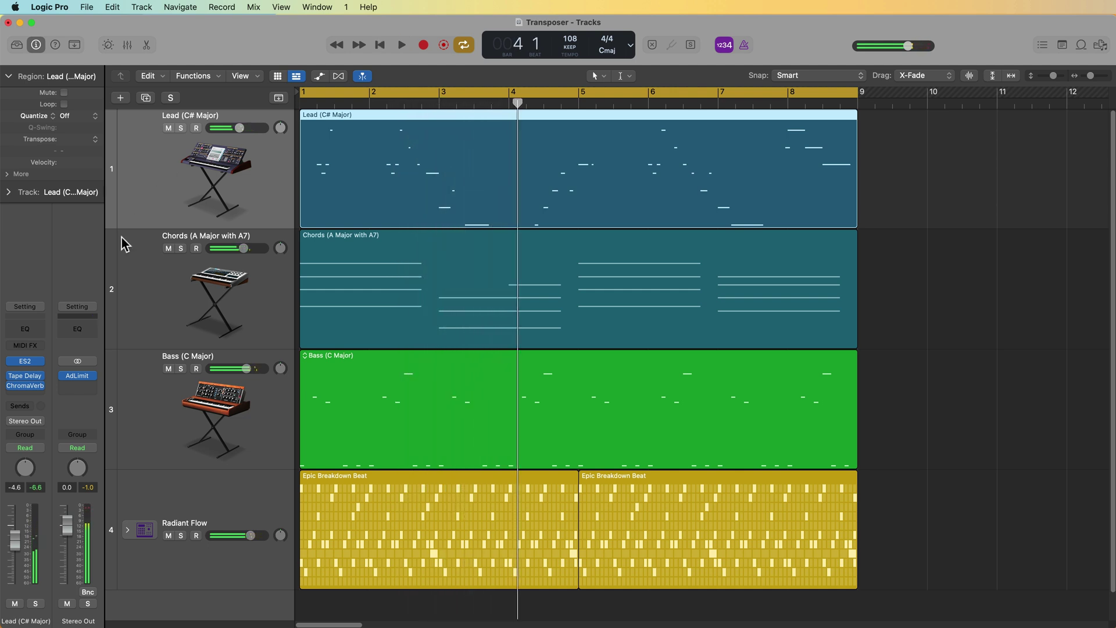
click(25, 344)
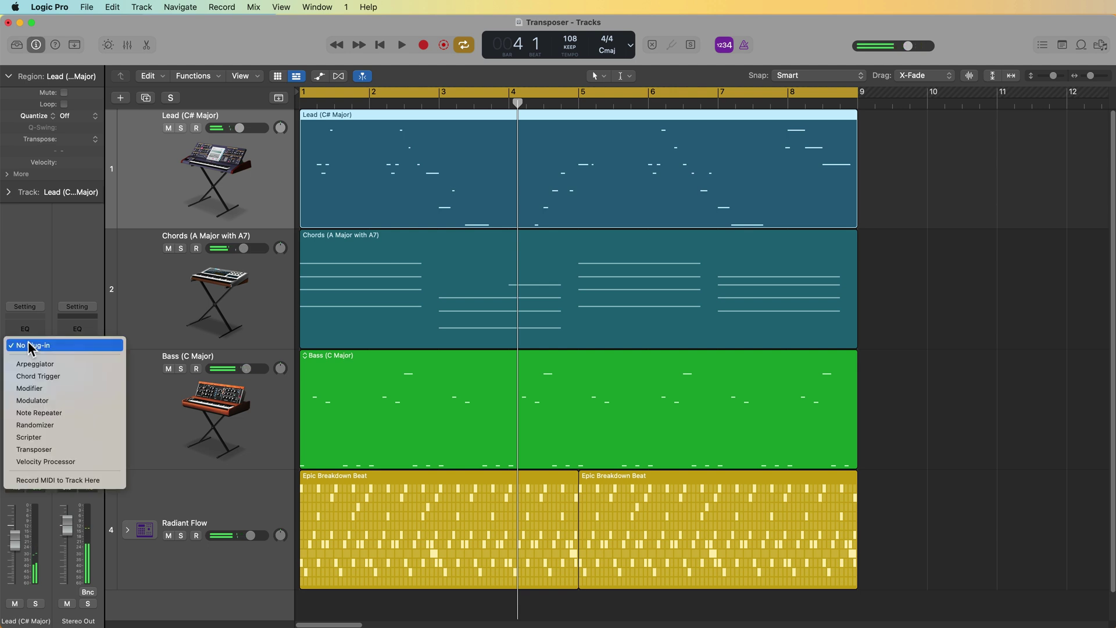
click(75, 449)
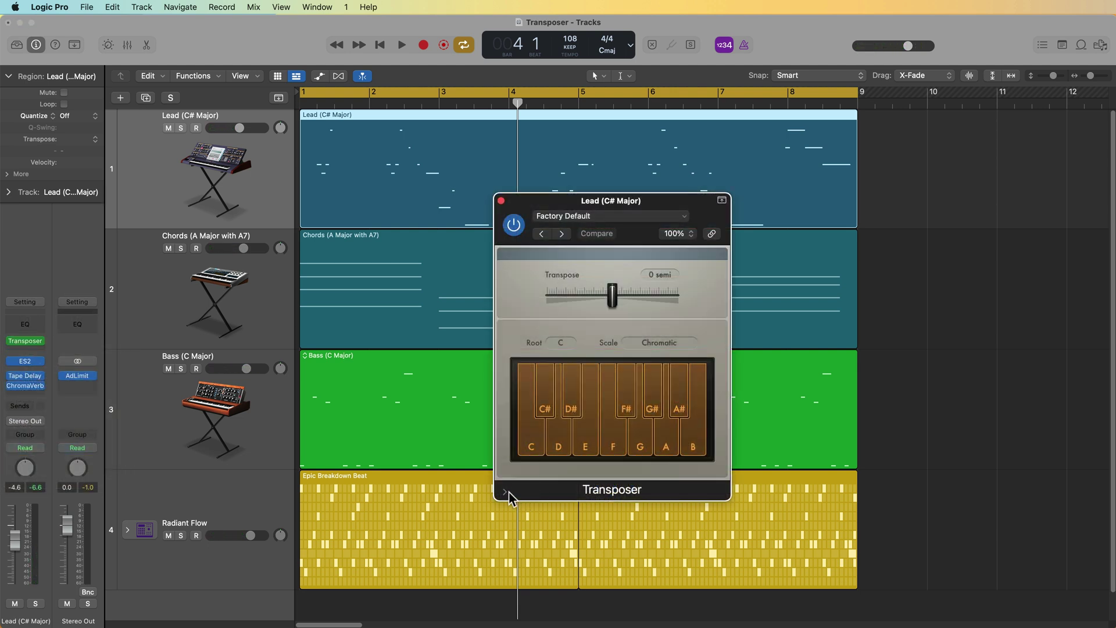
Keep the Lead Transposer's Processing Order at Transpose->Scale and raise it by 1 semi.
click(504, 492)
click(642, 527)
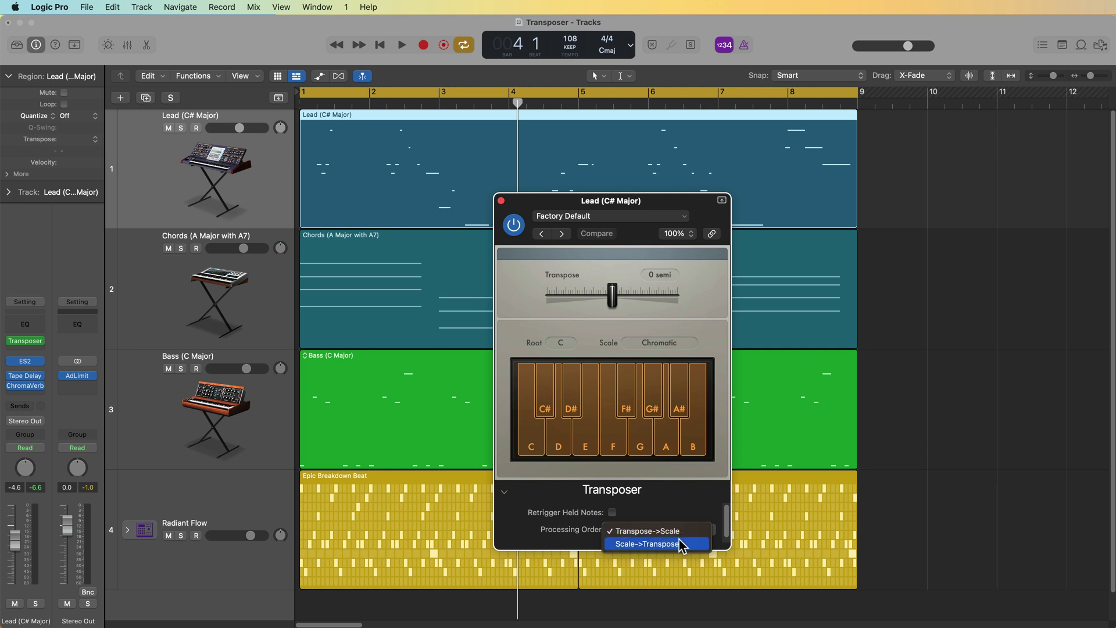
click(686, 531)
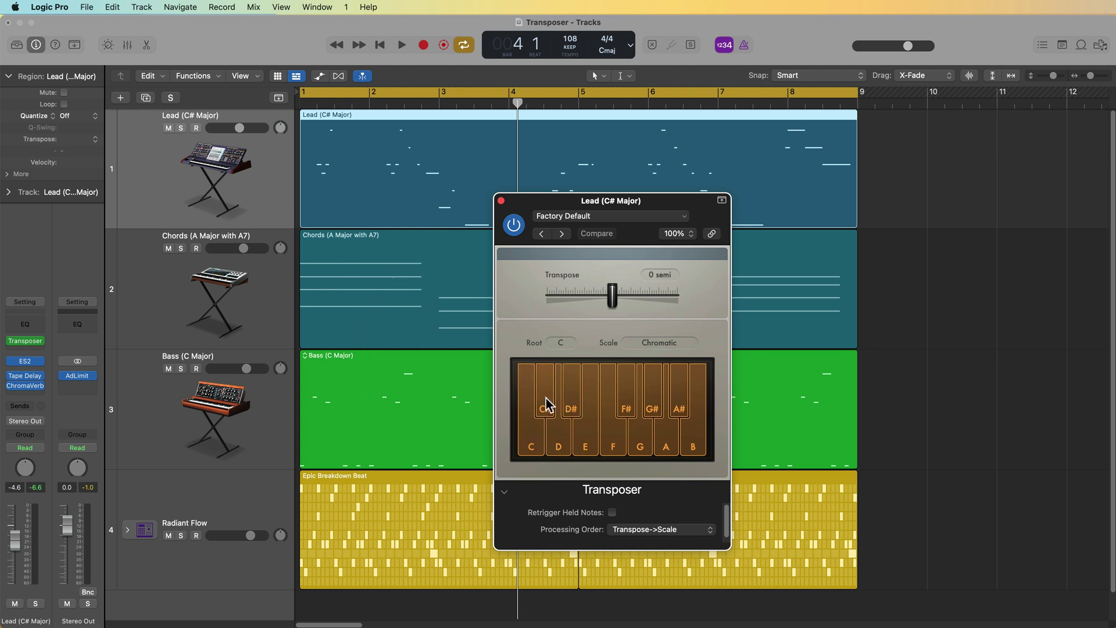
drag(611, 300, 618, 304)
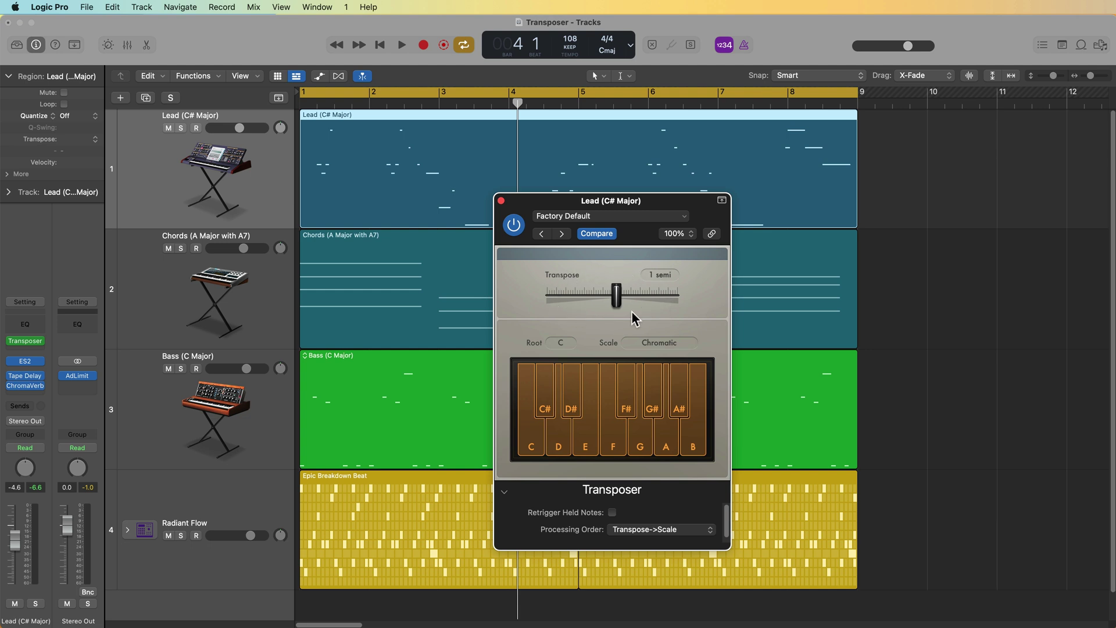
click(563, 345)
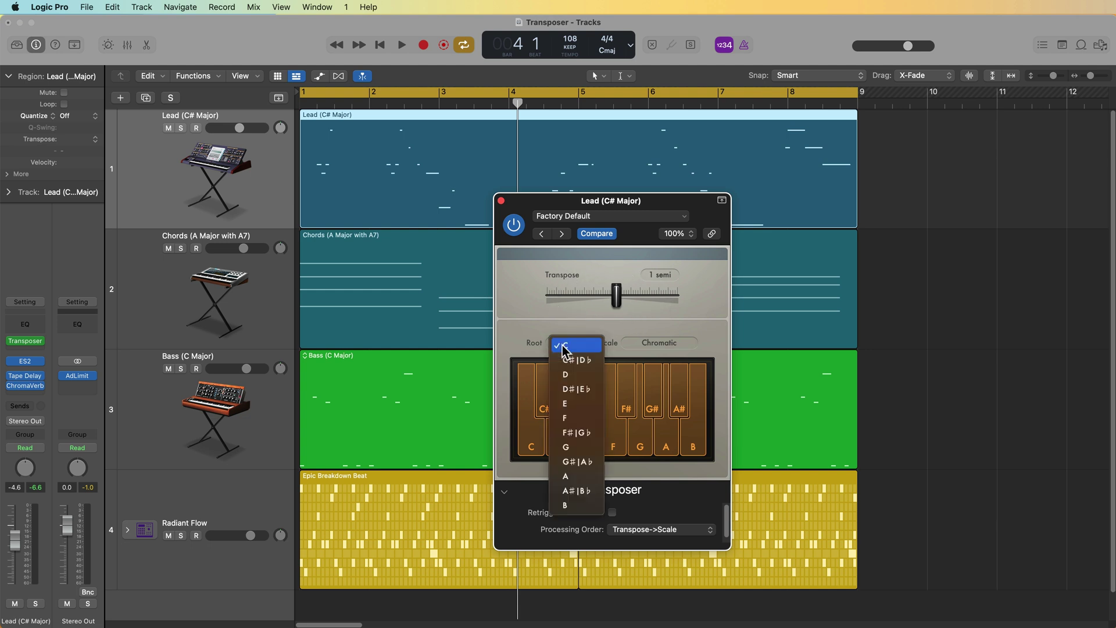
Set the Lead Transposer's root to D and scale to Natural Minor, then play the song.
click(581, 374)
click(654, 344)
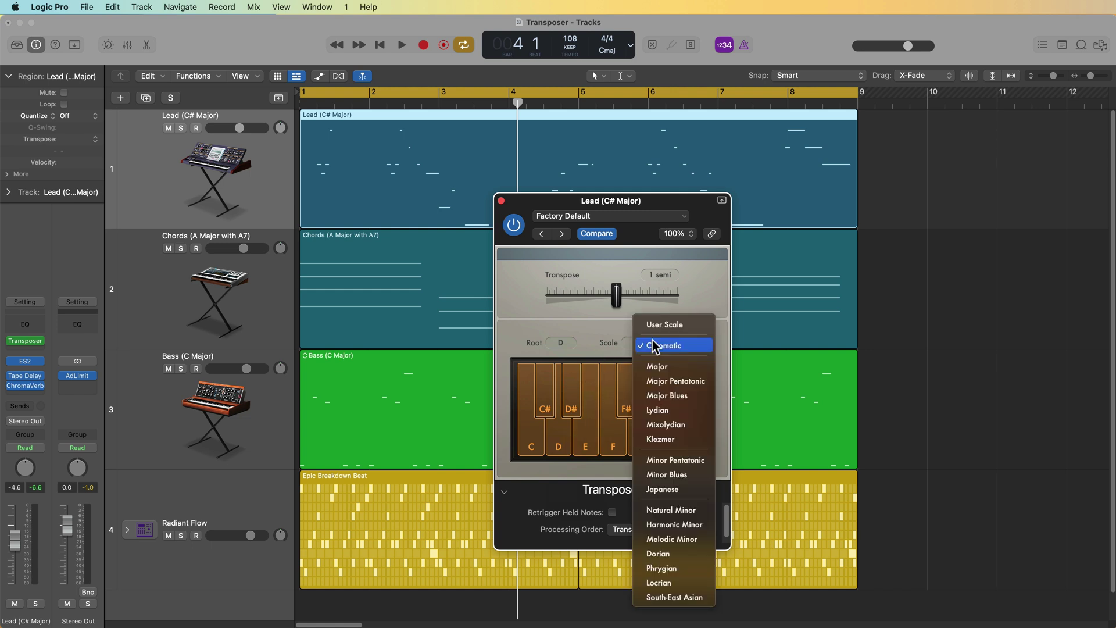
click(686, 510)
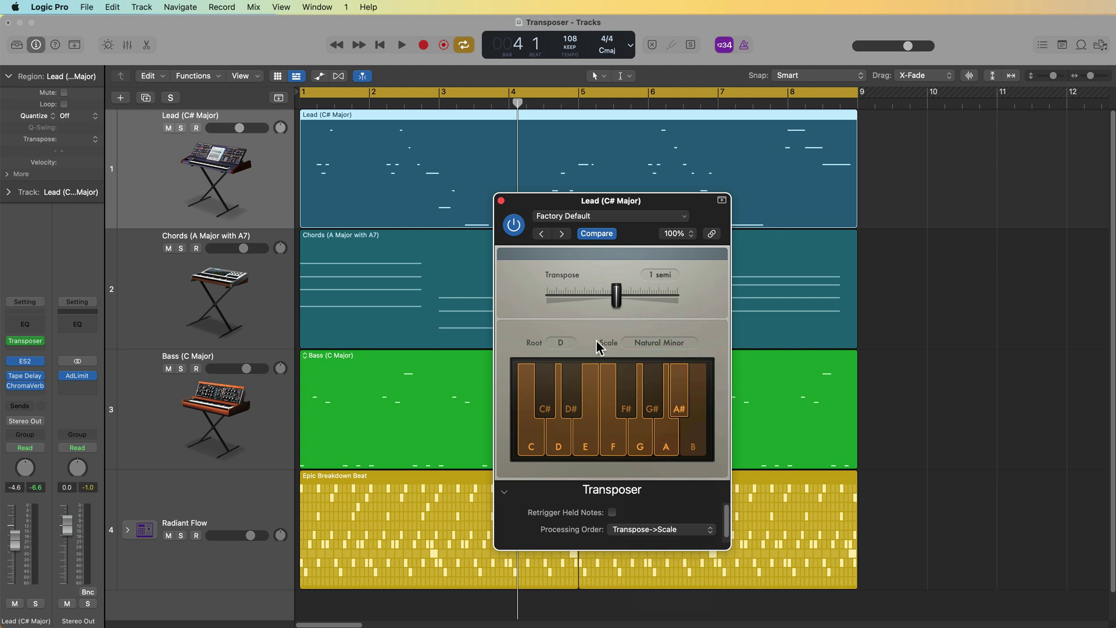
click(651, 529)
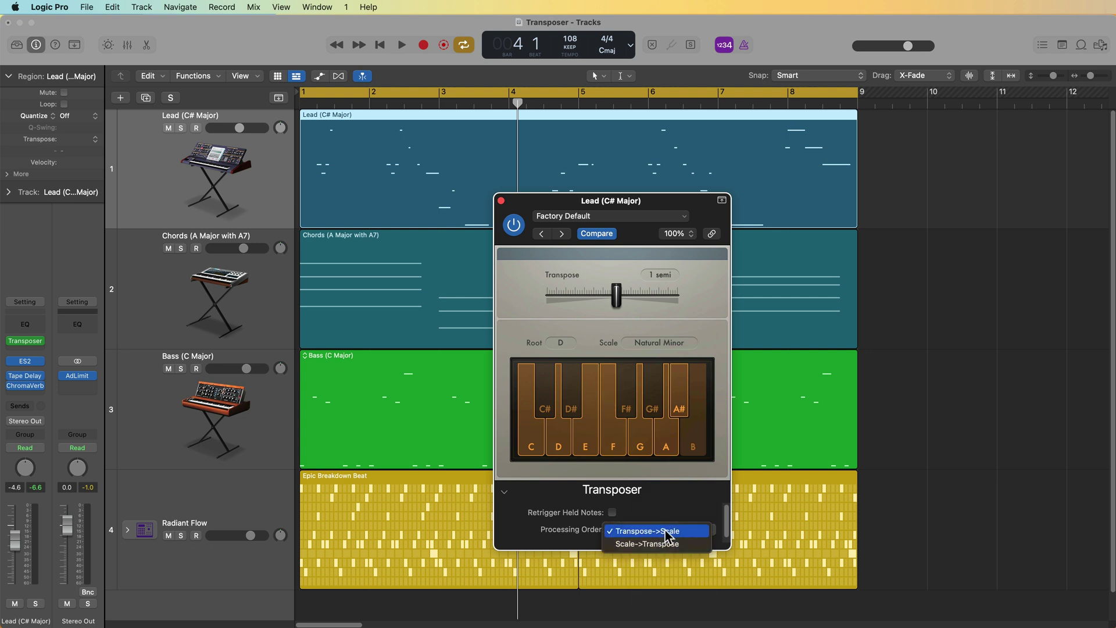
click(665, 530)
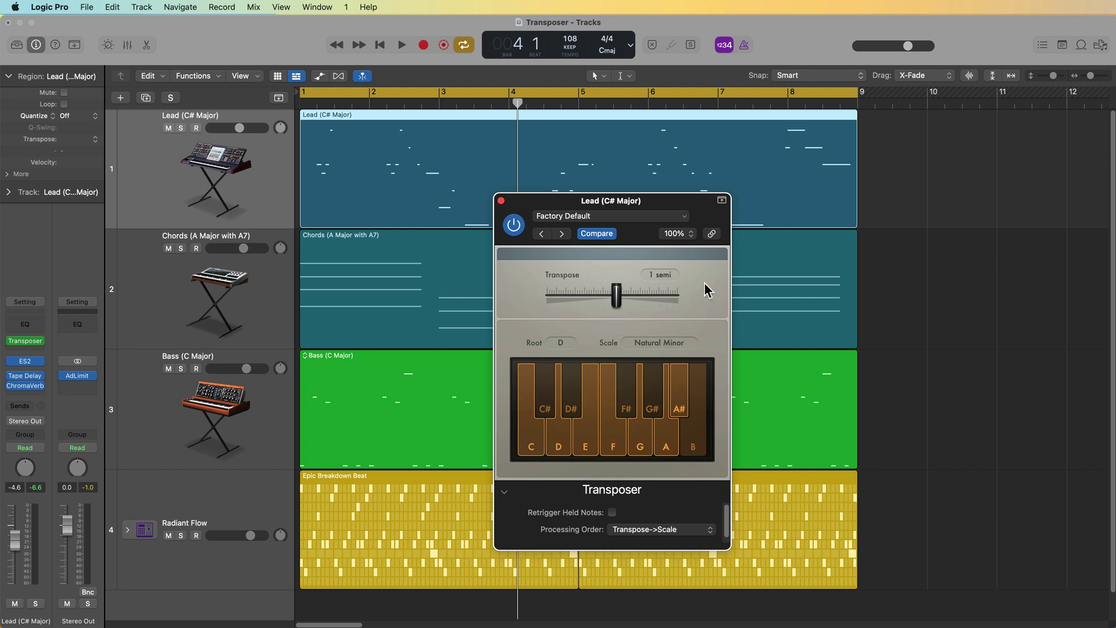
key(space)
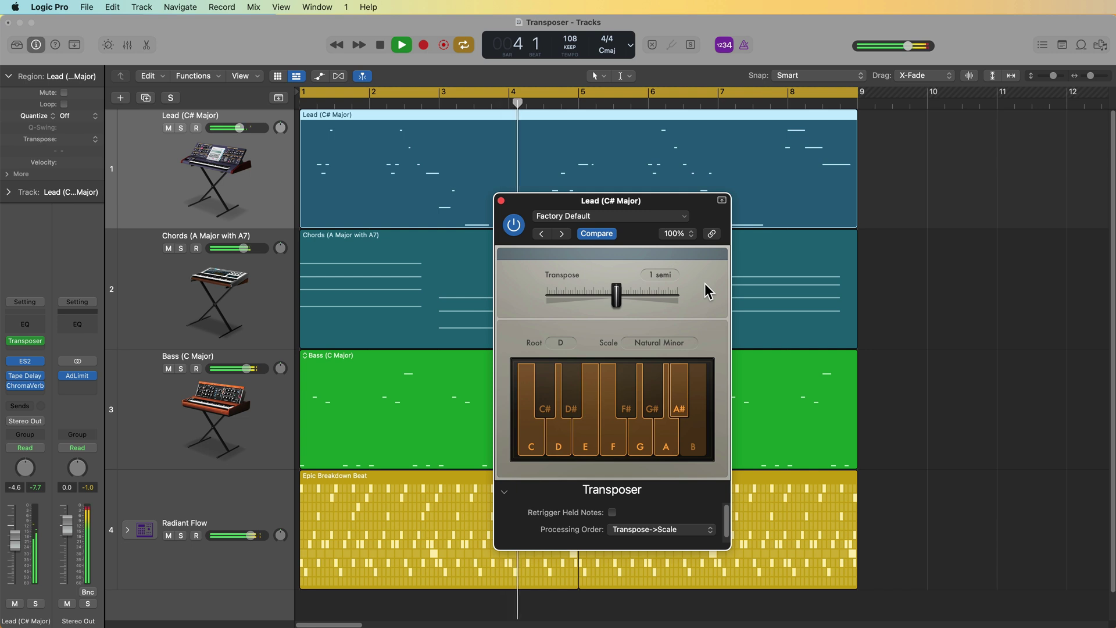
drag(682, 203, 1018, 130)
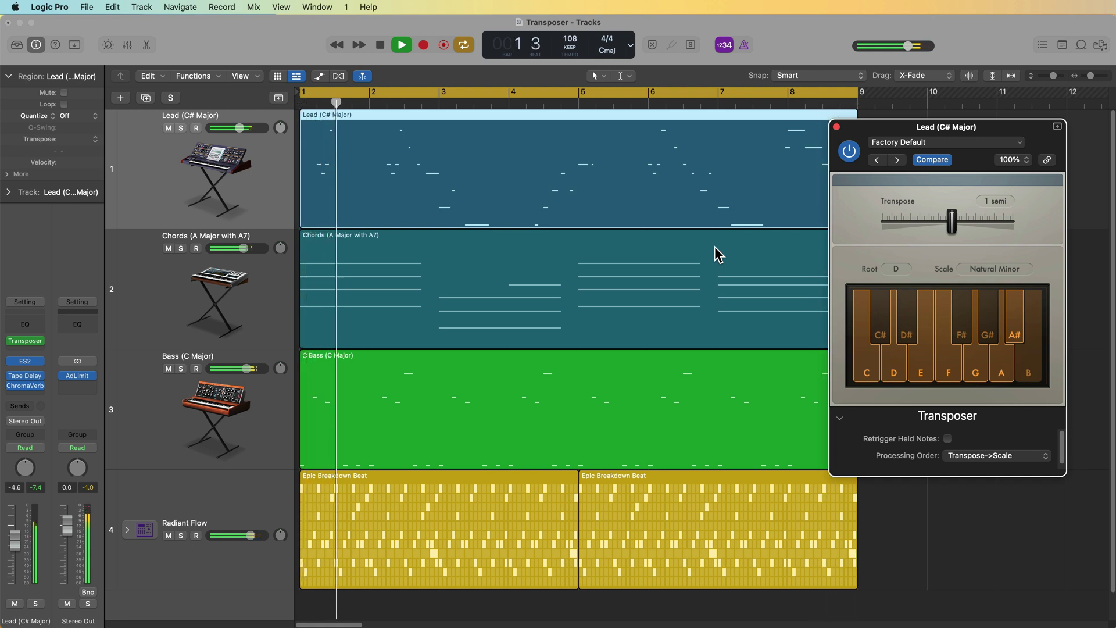
Stop playback, leaving the Lead Transposer at +1 semi in D Natural Minor.
key(space)
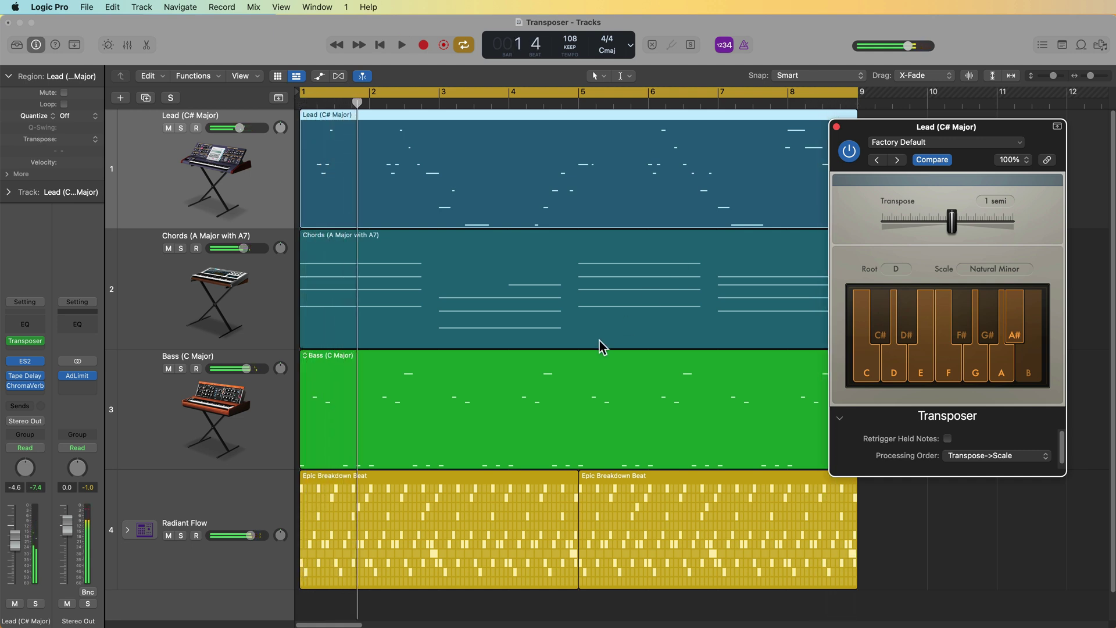